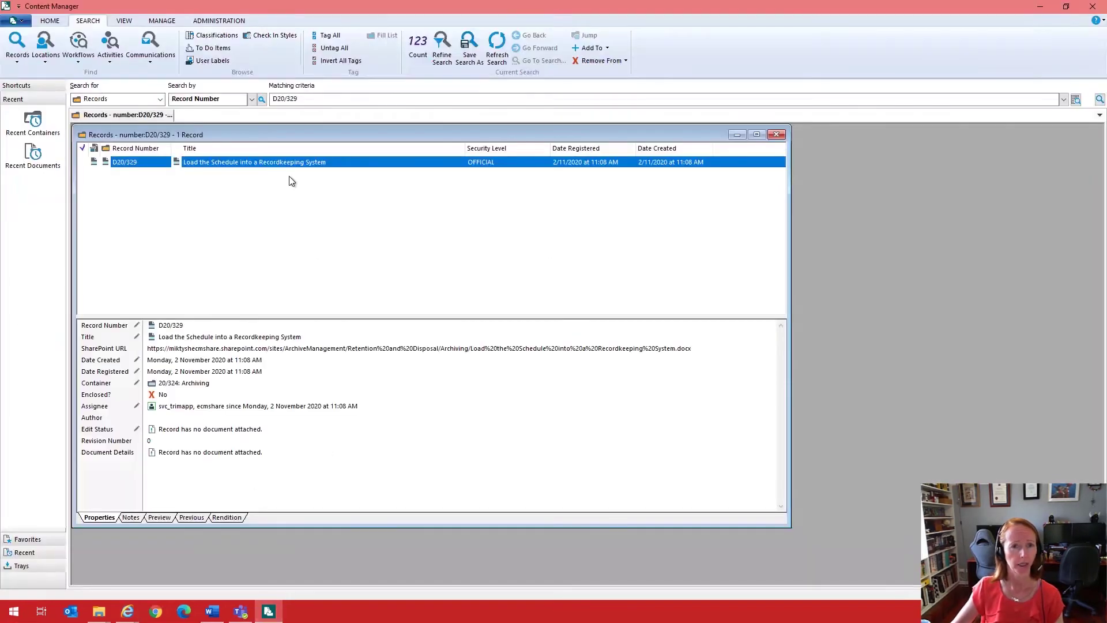
Search the records by record number for D20/335.
click(297, 98)
key(BackSpace)
key(BackSpace)
text(35)
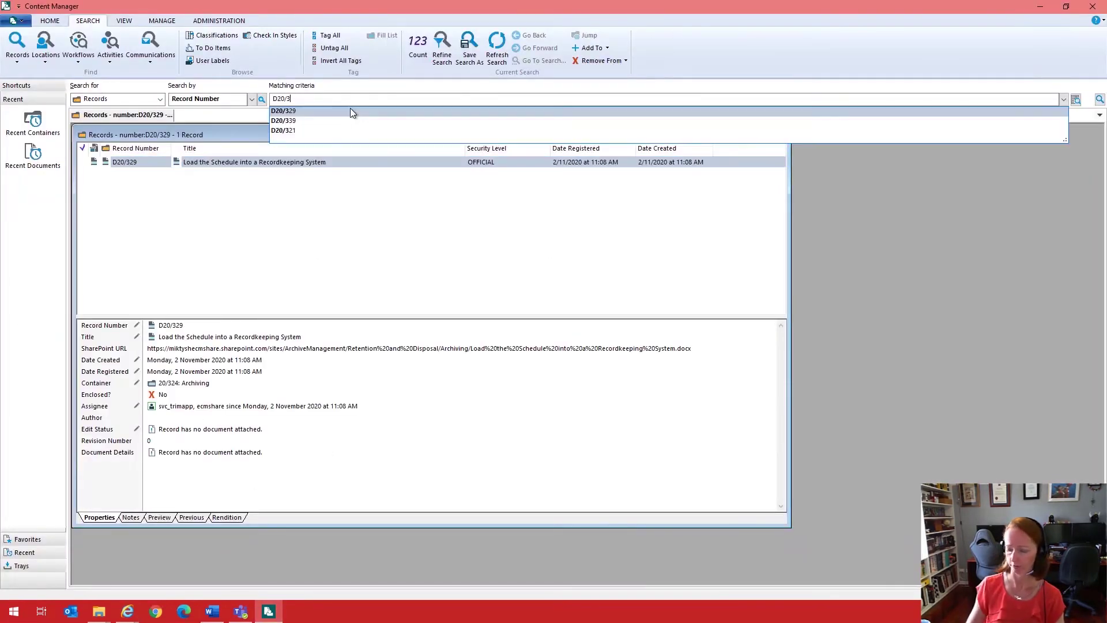
key(Return)
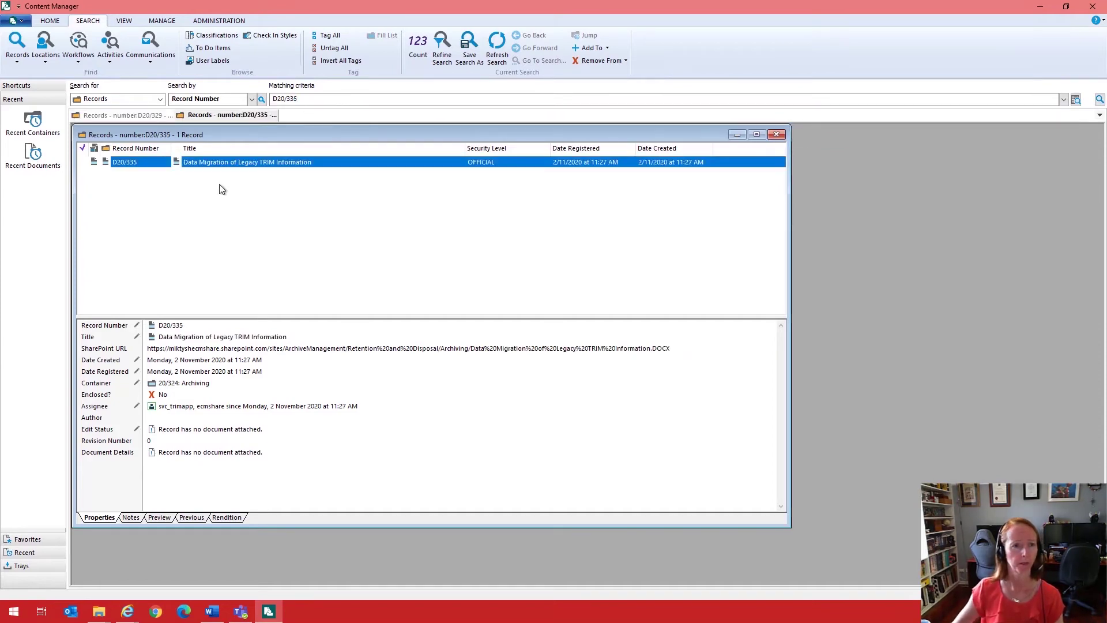
Switch to SharePoint and examine the documents and record numbers in the Retention and Disposal library.
click(1040, 6)
click(110, 230)
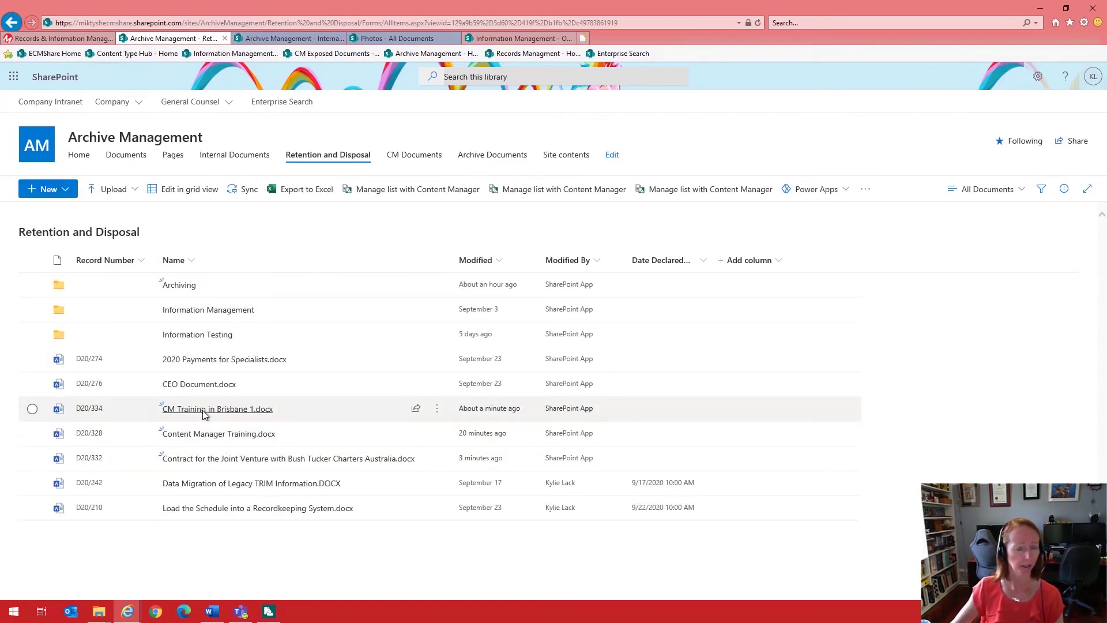
mouse_move(202, 410)
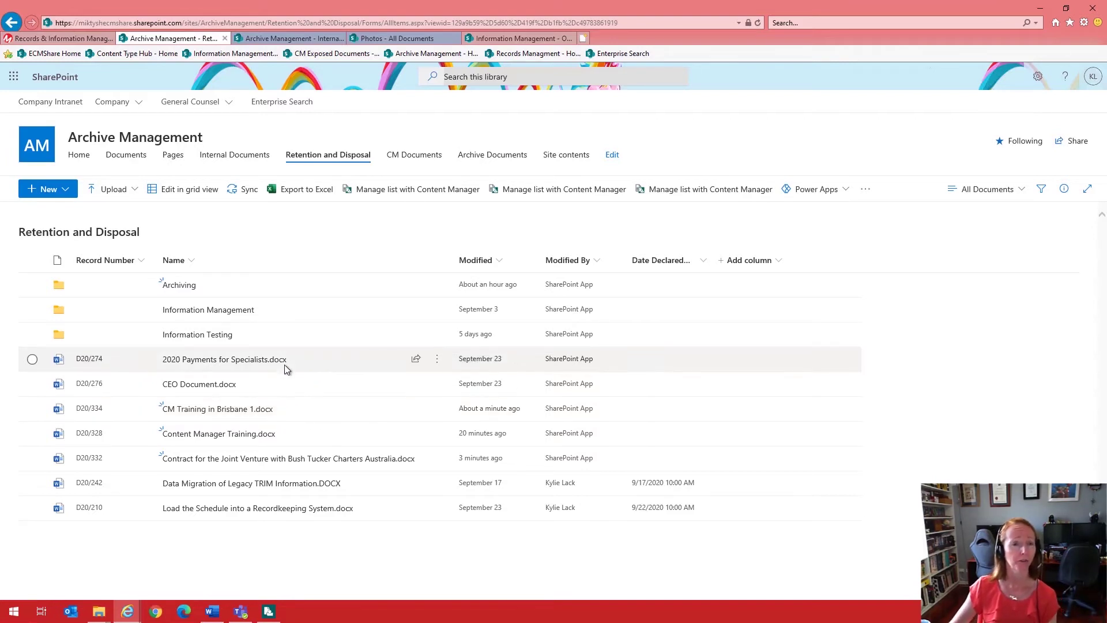
Upload Content Manager Training.docx from the local Documents folder to the Internal Documents library of the Archive Management site.
click(283, 39)
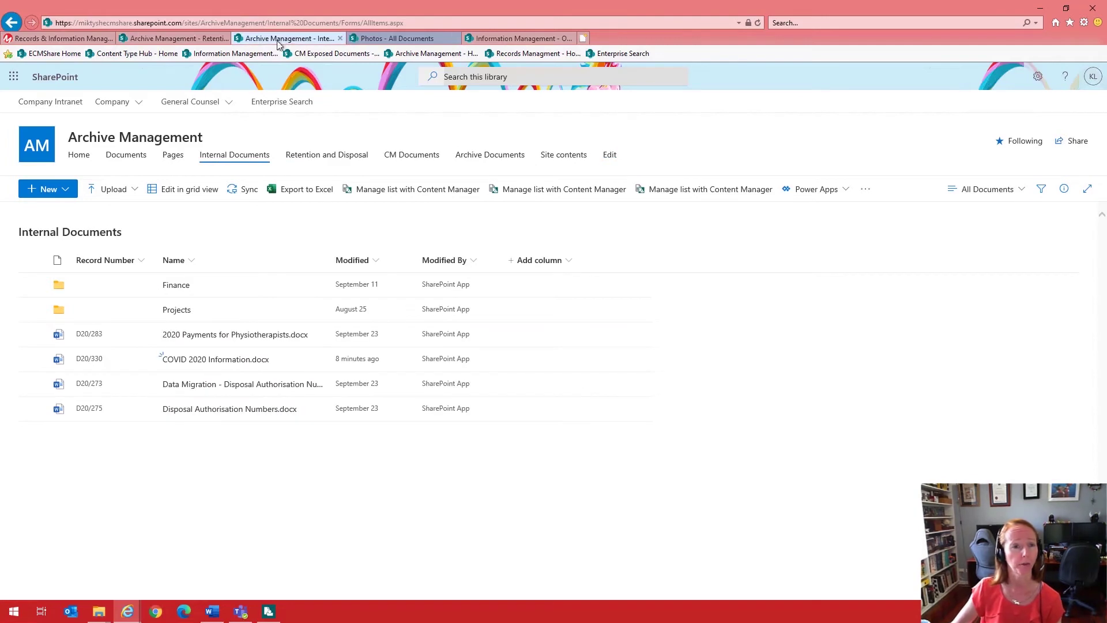
click(98, 612)
click(74, 577)
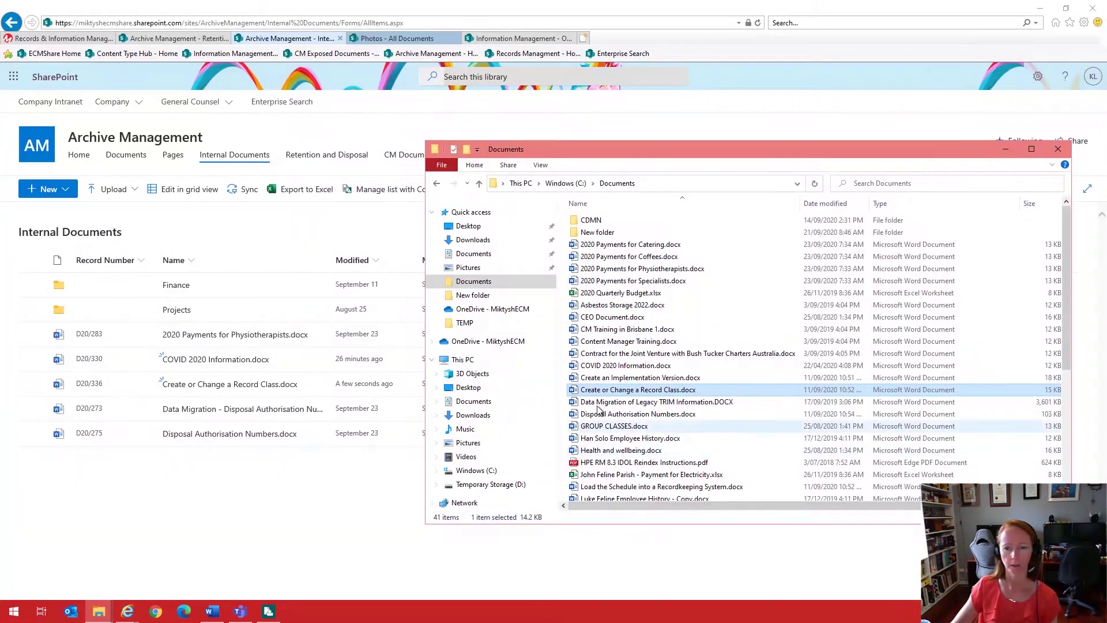
drag(603, 341, 139, 474)
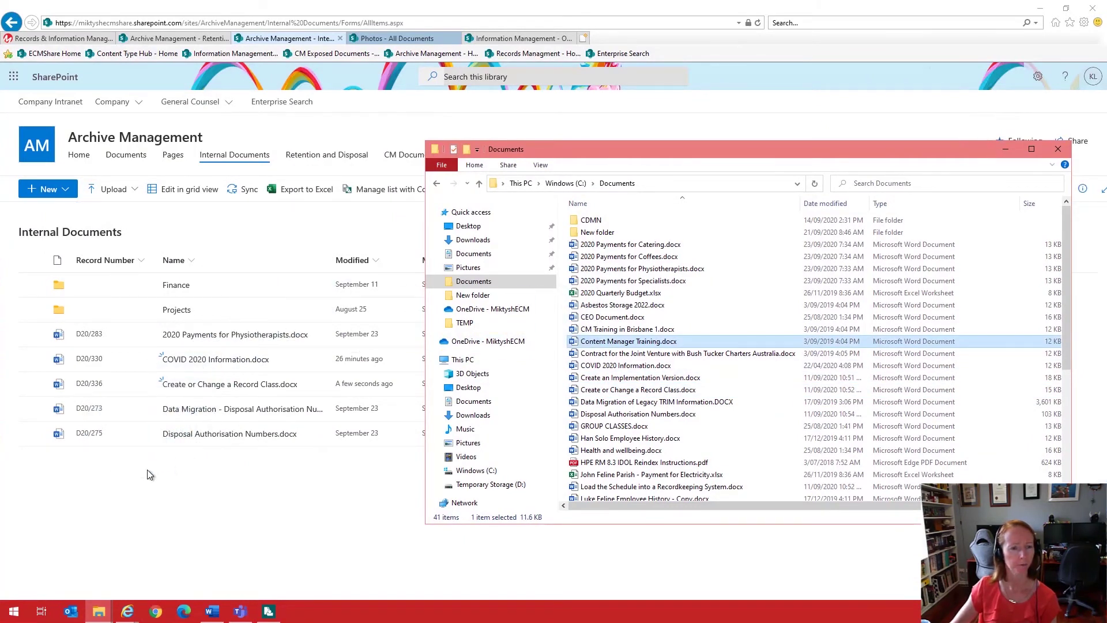
click(185, 476)
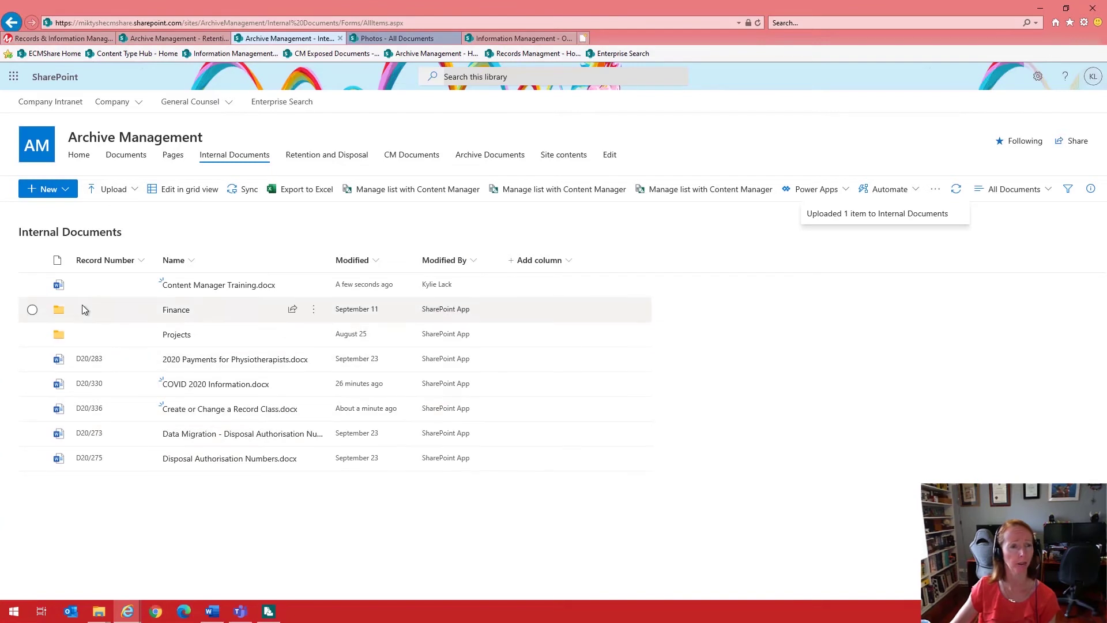
Submit Content Manager Training.docx in Internal Documents to be managed with Content Manager and confirm the request.
click(33, 284)
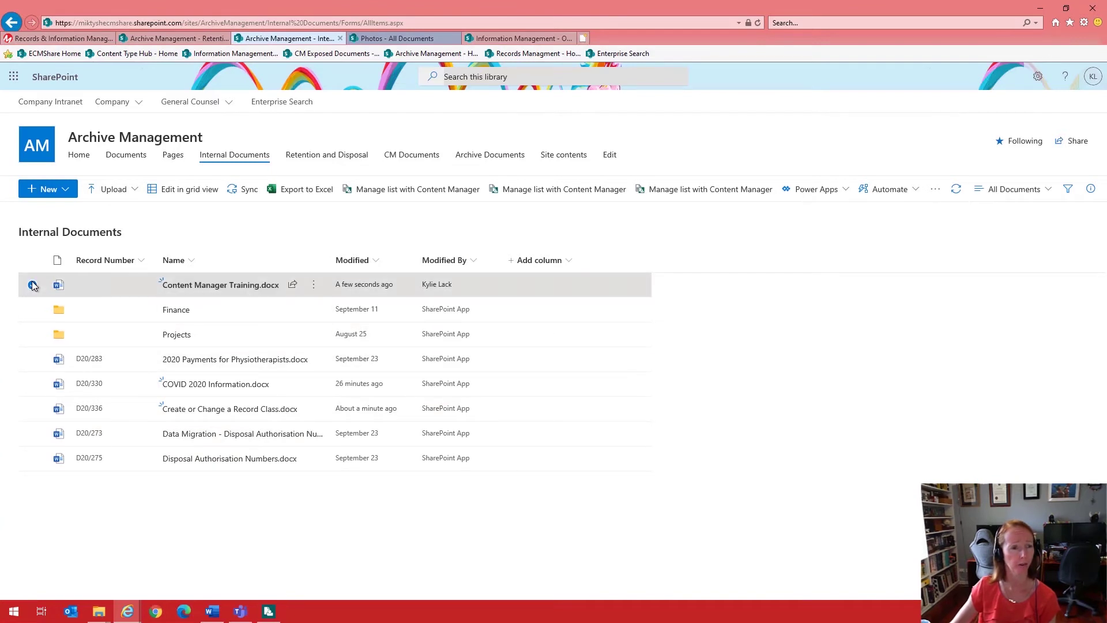
click(117, 287)
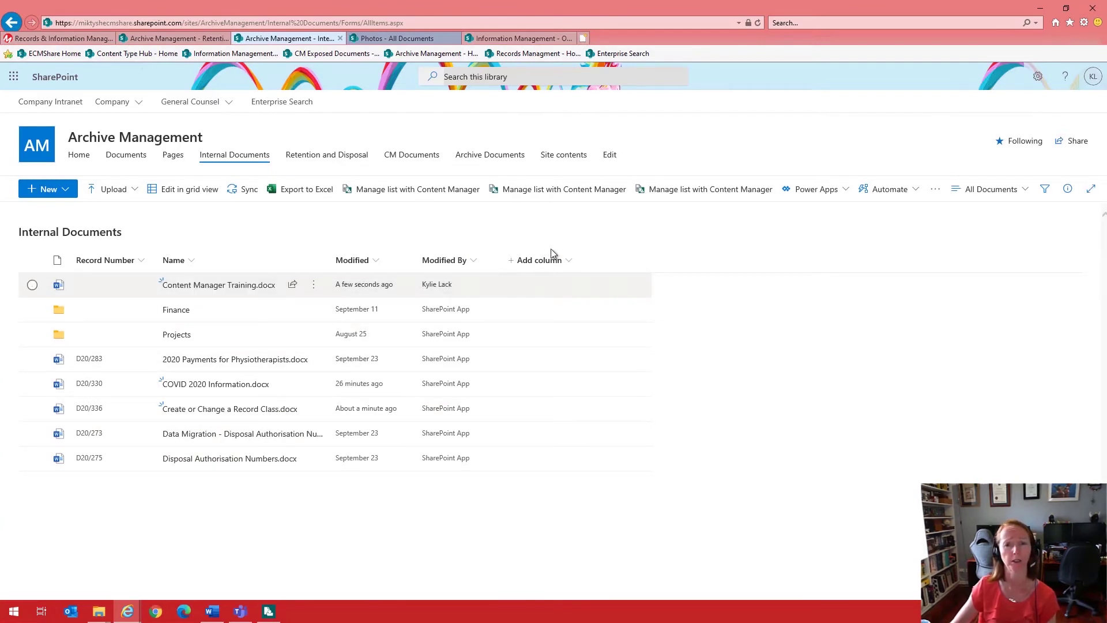
click(32, 284)
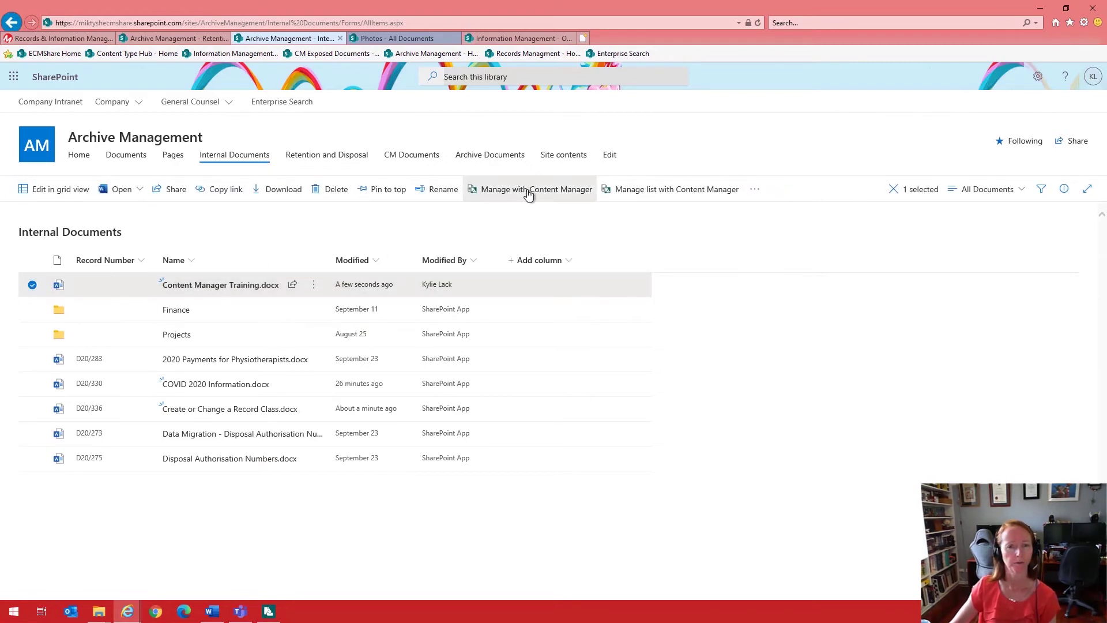
click(528, 195)
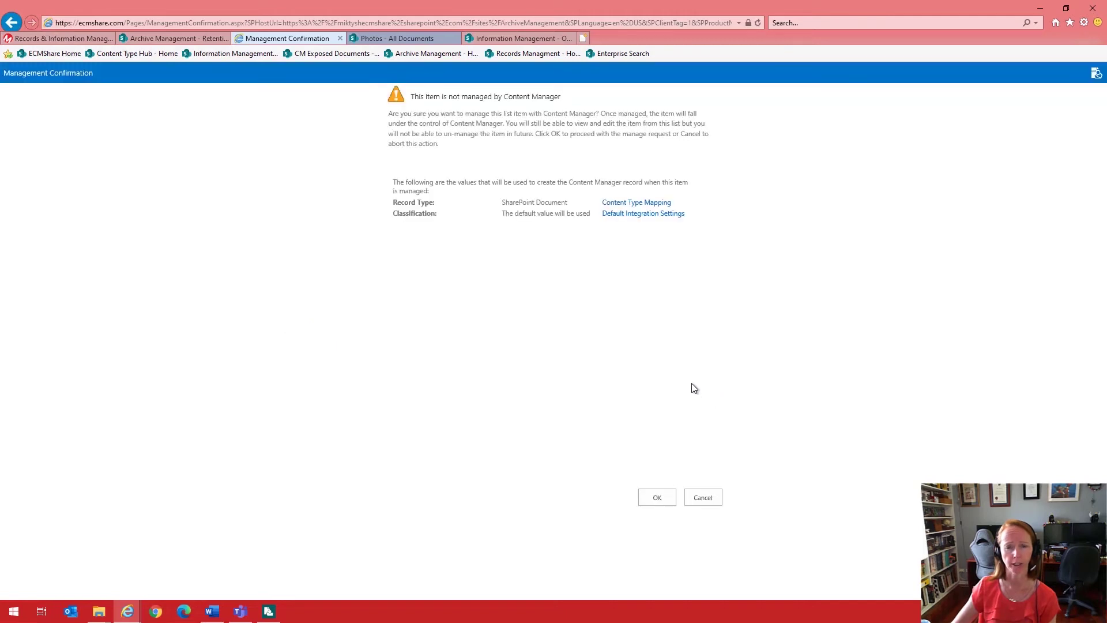
click(664, 498)
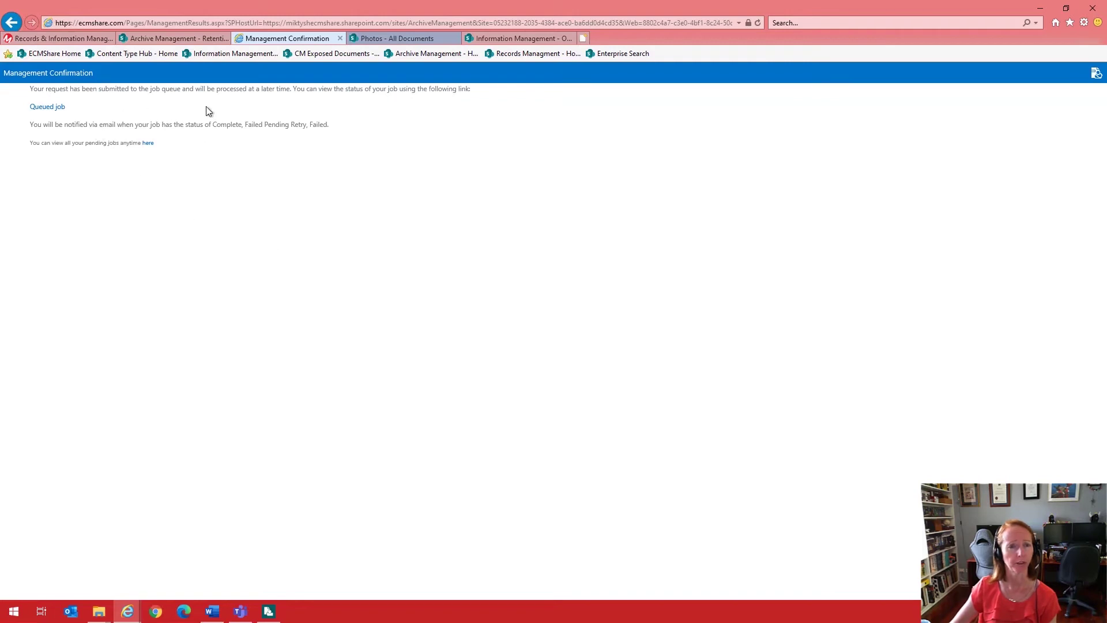
Return to the Archive Management site's Internal Documents library and check the record number of Content Manager Training.docx.
click(413, 54)
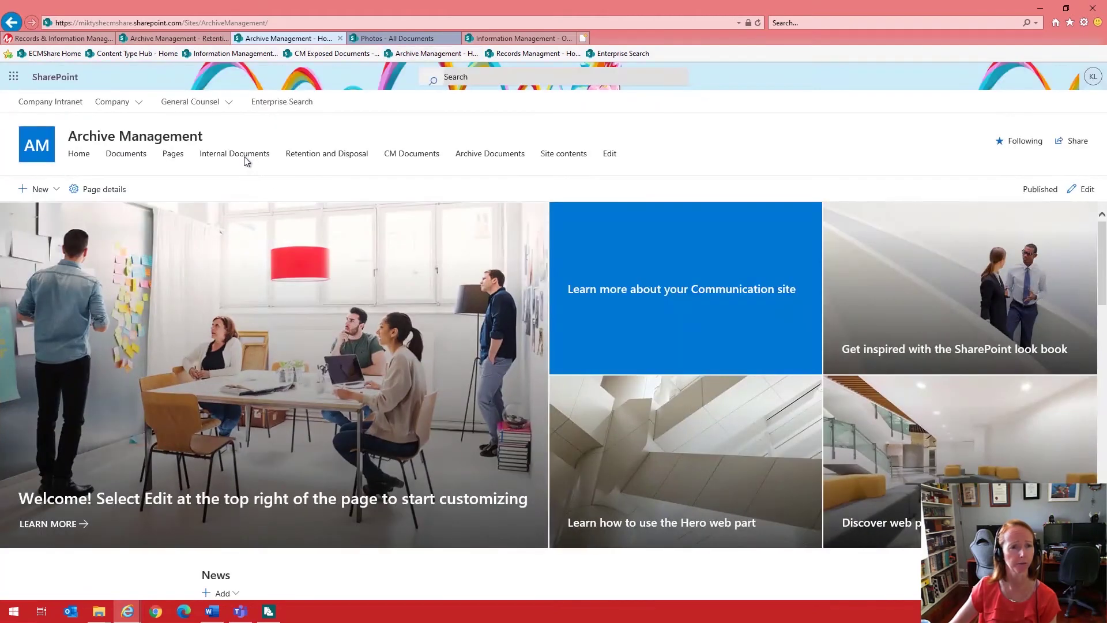
click(245, 159)
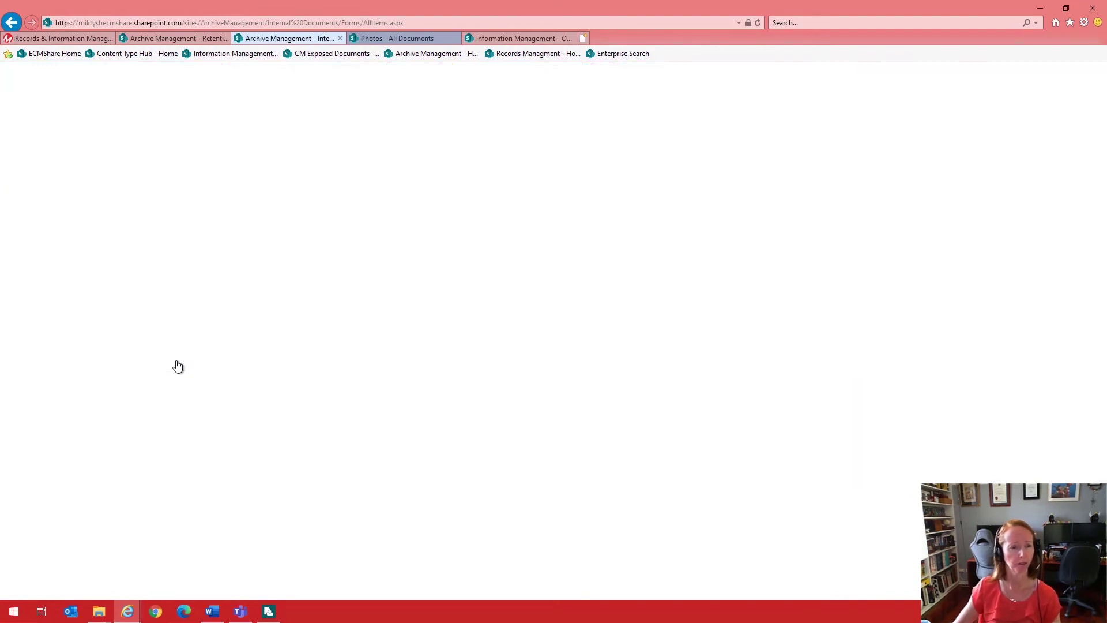
click(177, 363)
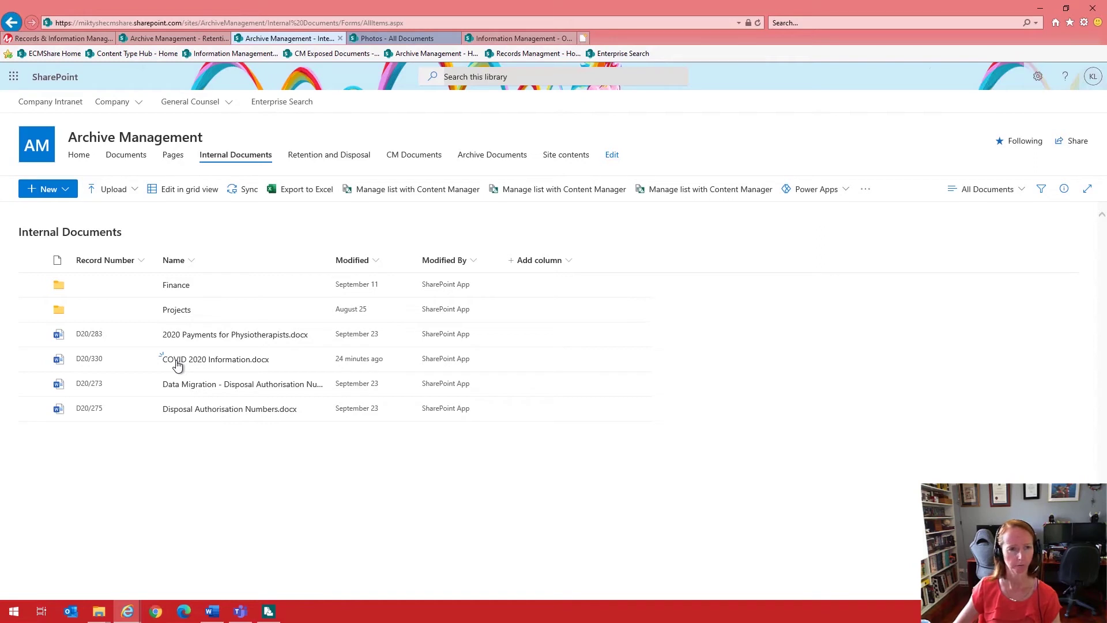
click(177, 364)
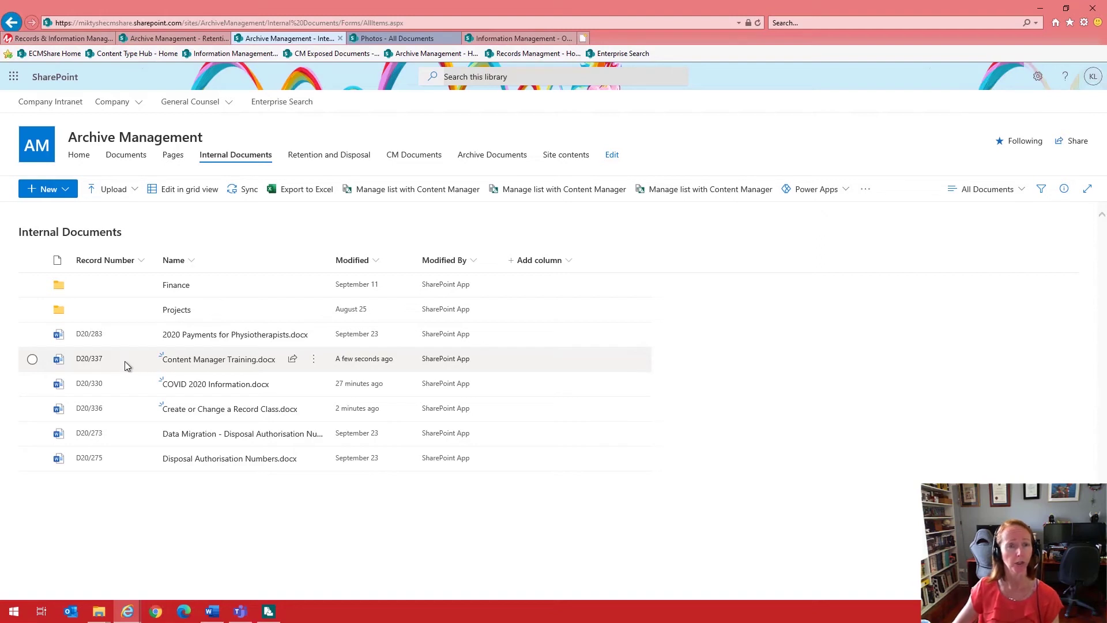
Bring up the Photos library, switch to Content Manager, and find record 20/1 with its contained records expanded.
click(392, 39)
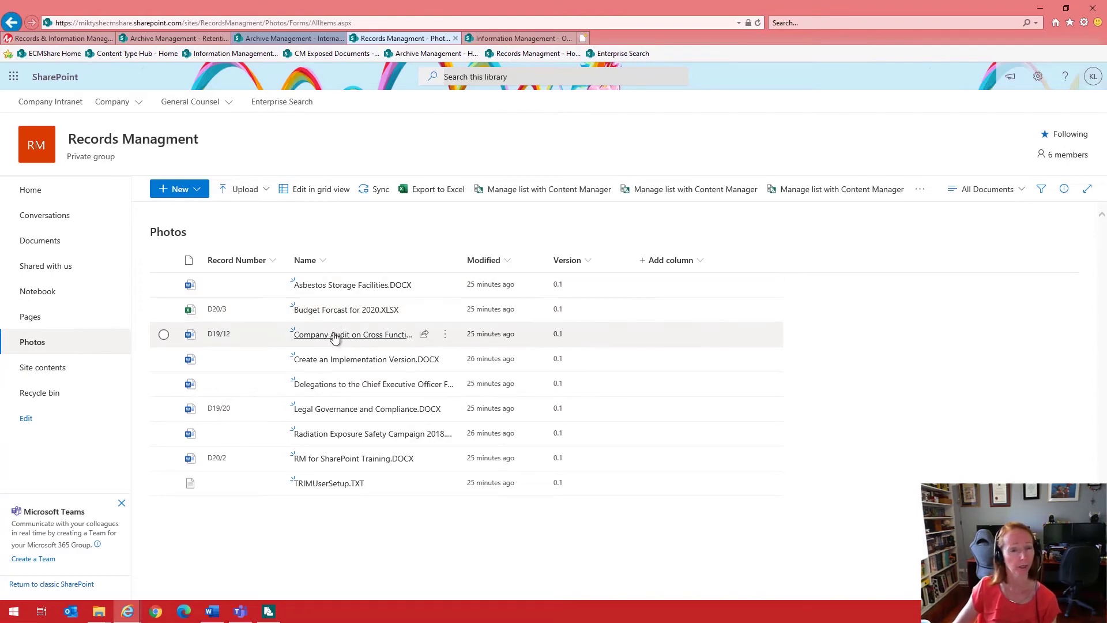
click(268, 610)
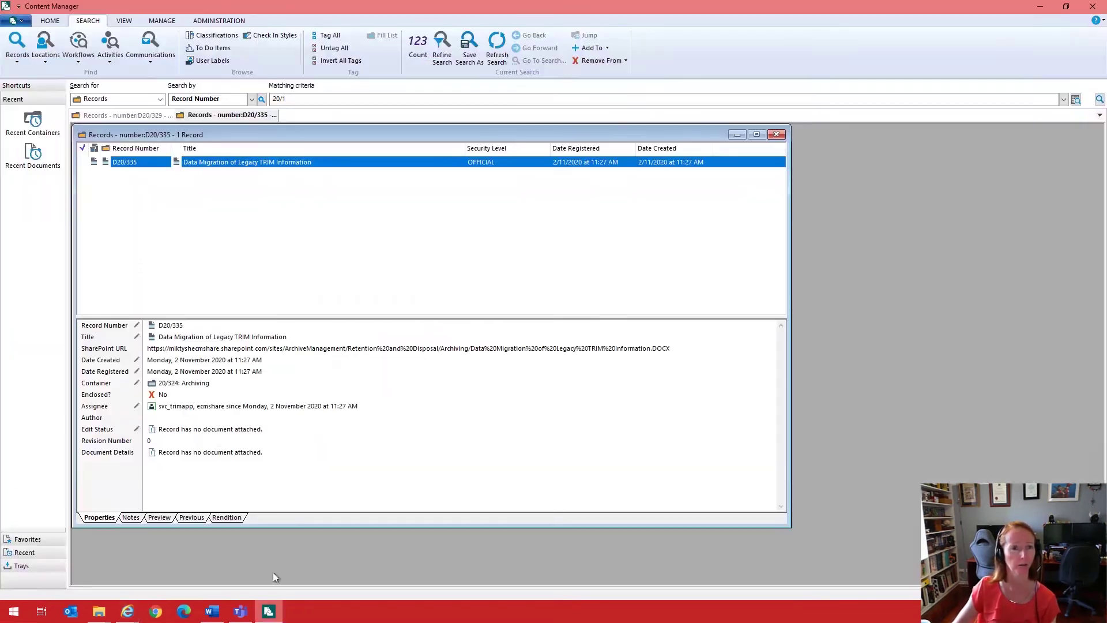
click(296, 98)
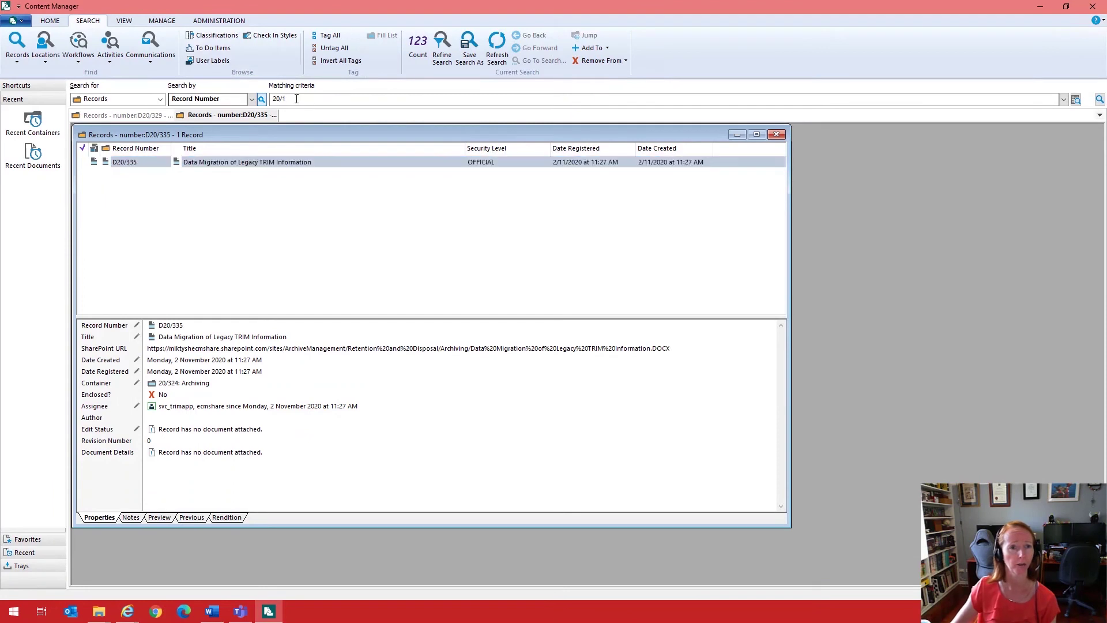
key(Return)
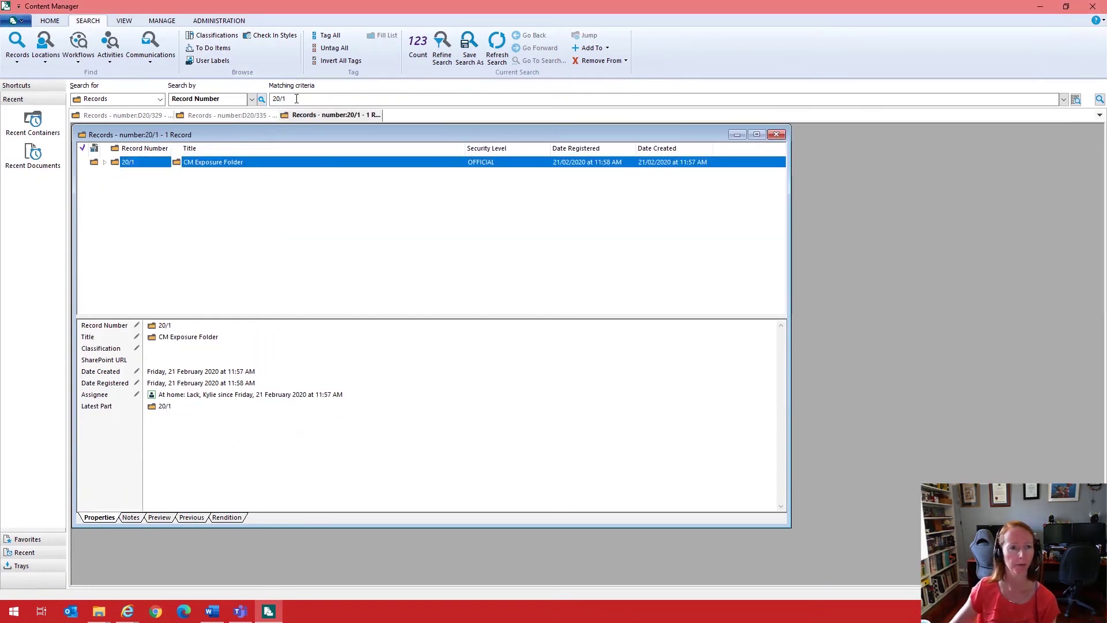
click(105, 162)
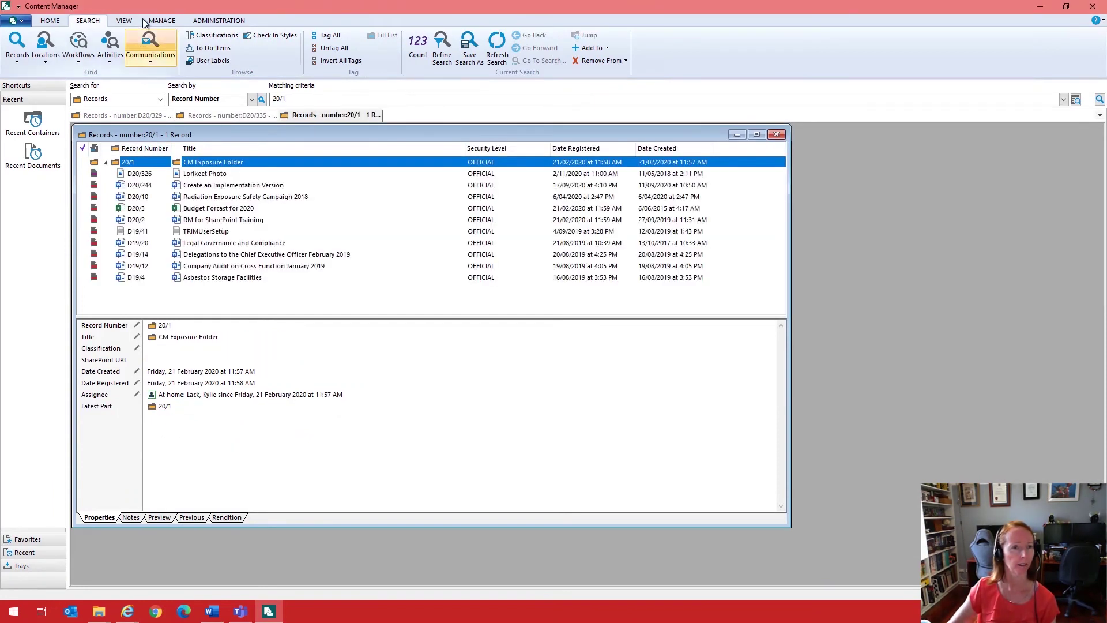
Compare records D19/14 and D19/12 with the Photos library side by side, and return to SharePoint.
drag(208, 7, 582, 41)
click(611, 285)
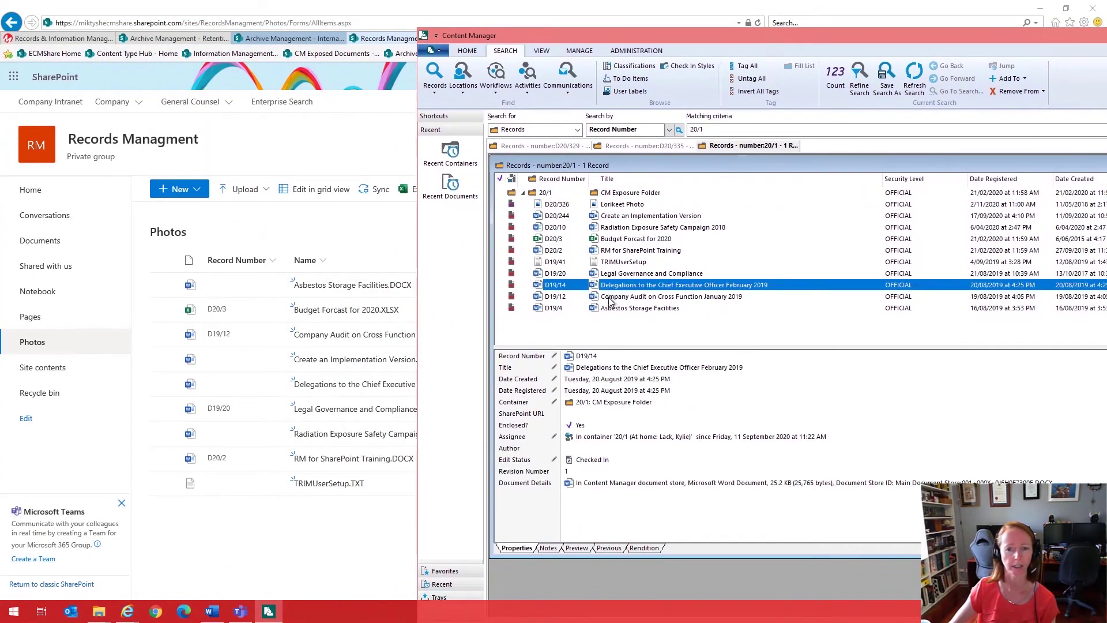
click(611, 297)
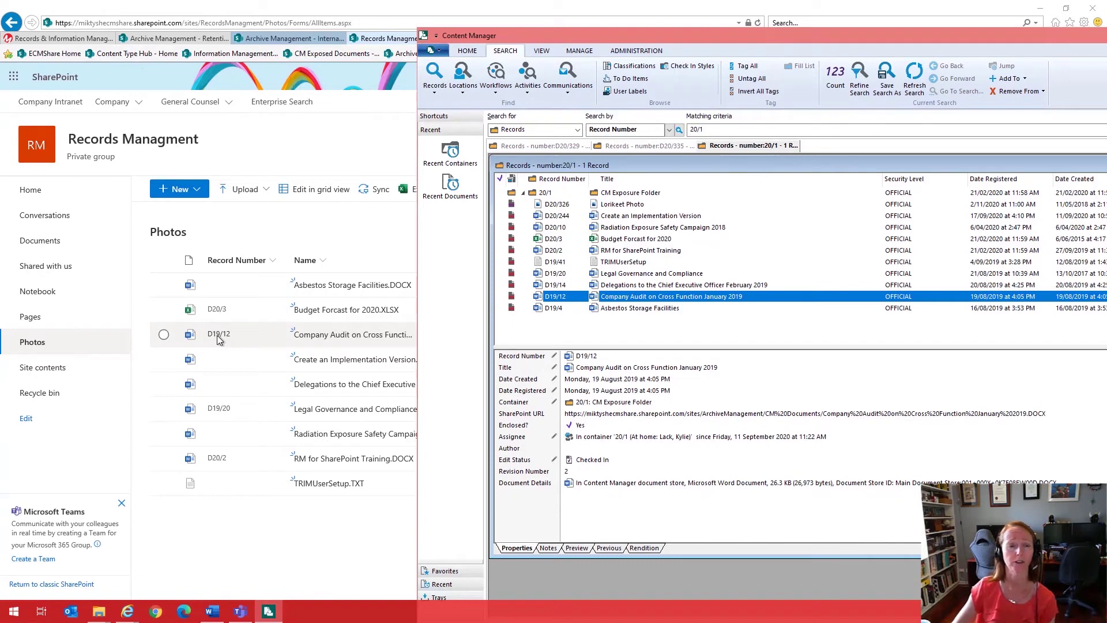
double_click(537, 30)
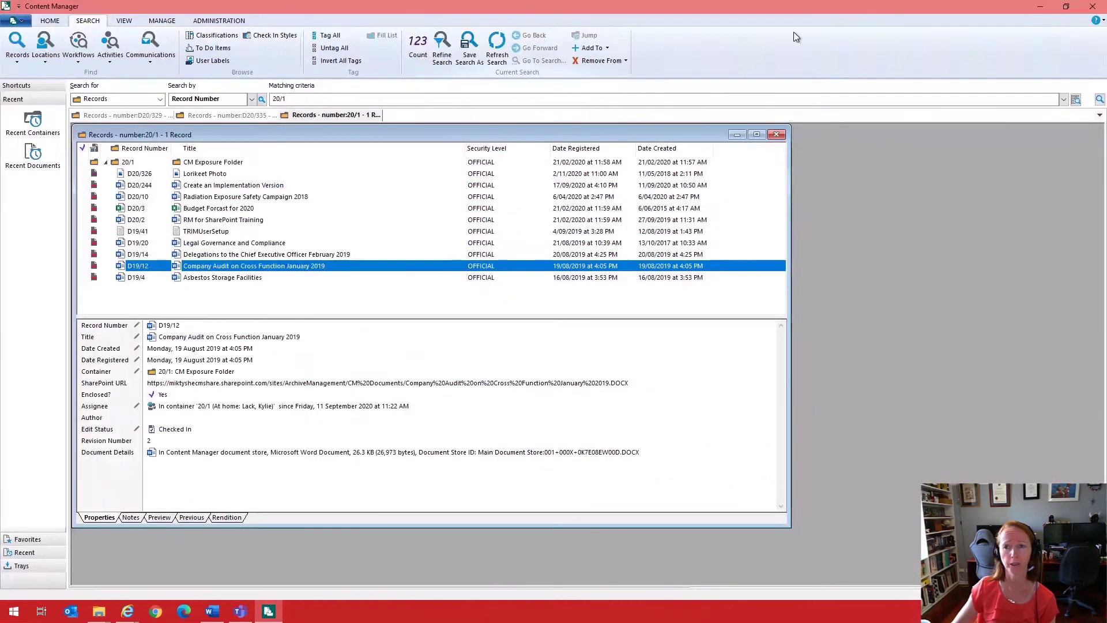
click(1041, 6)
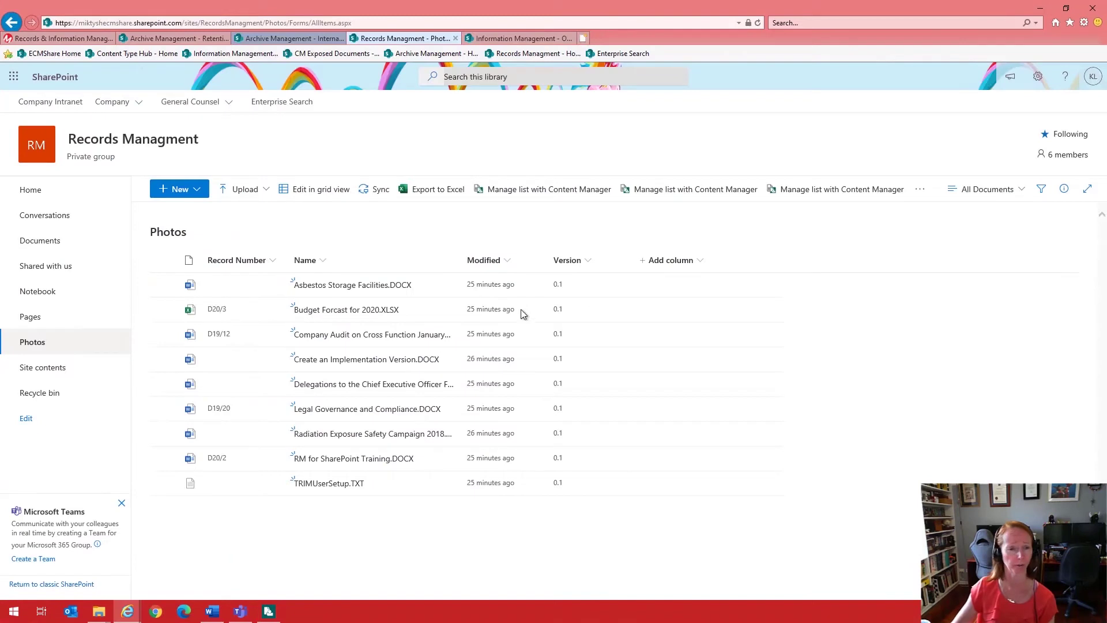
Check out Company Audit on Cross Function January 2019.DOCX in the Photos library.
click(163, 334)
click(163, 335)
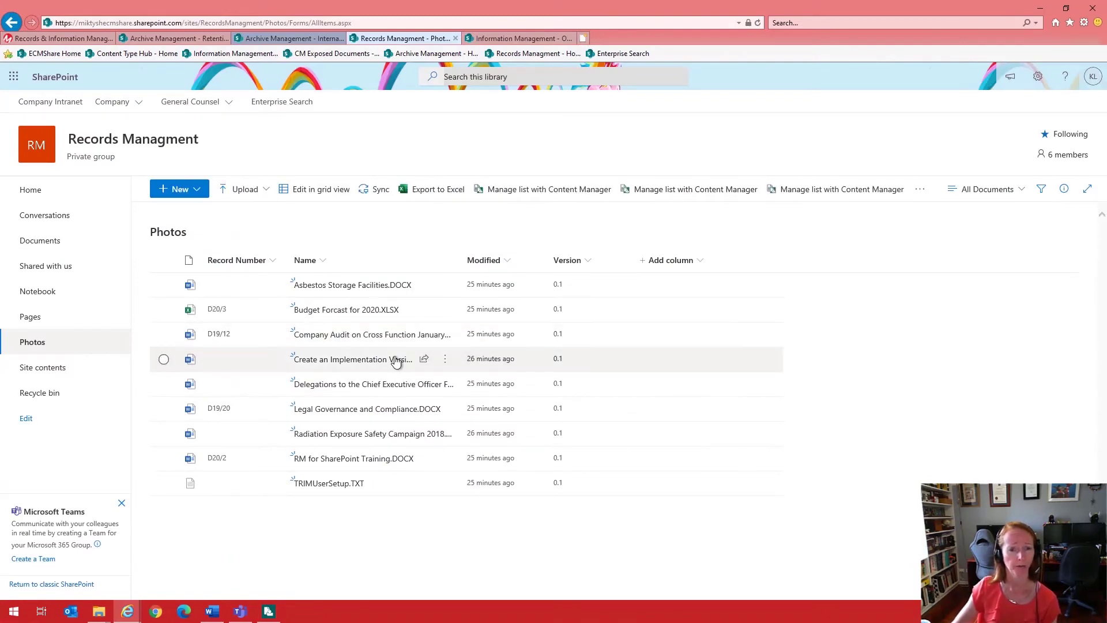
click(446, 338)
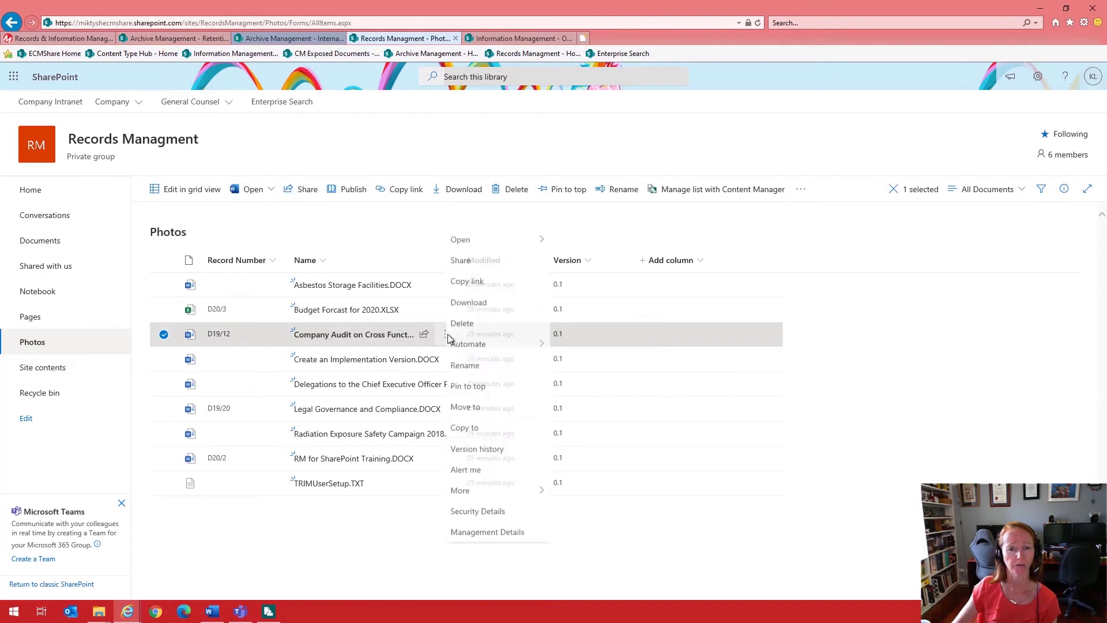
mouse_move(507, 522)
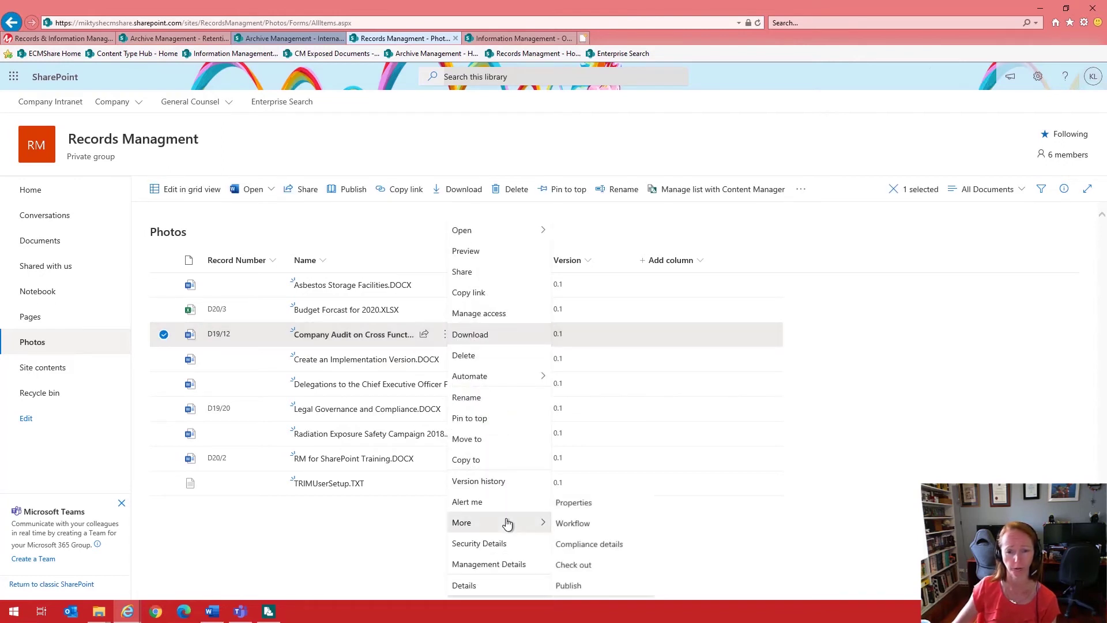
click(580, 571)
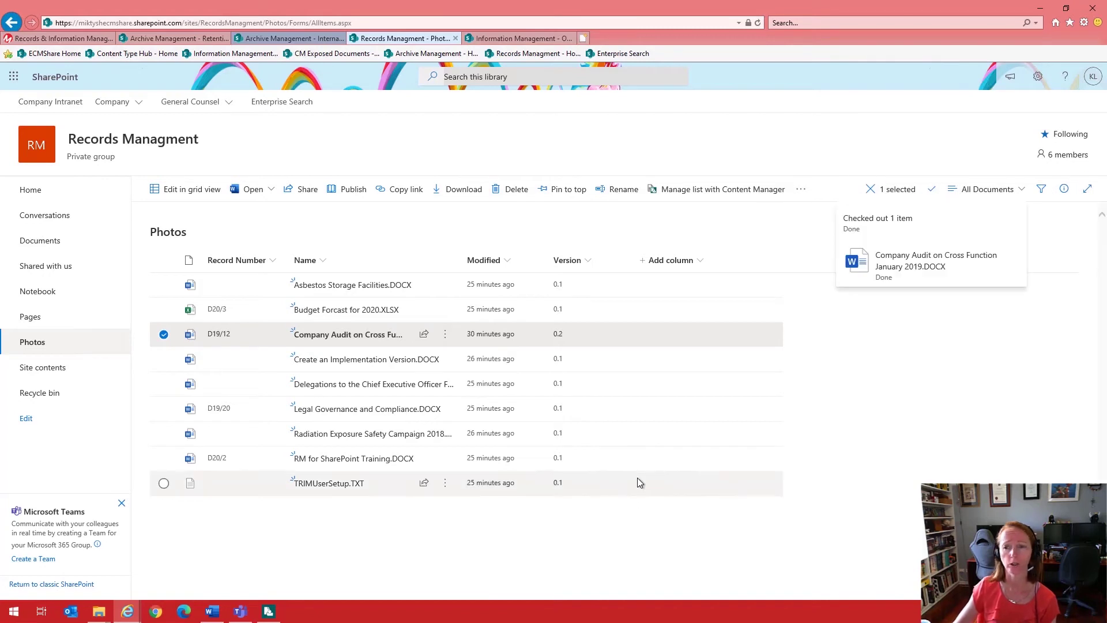
Add the line "Adding information." at the end of the checked-out Company Audit on Cross Function January 2019 document and close it.
click(343, 338)
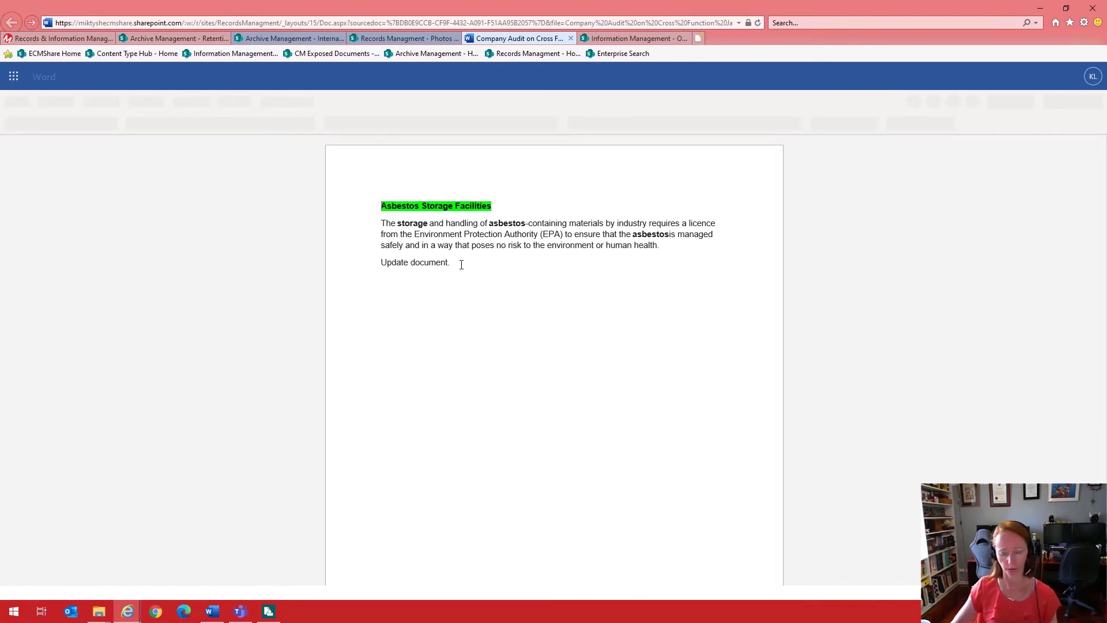
key(Return)
text(Adding information.)
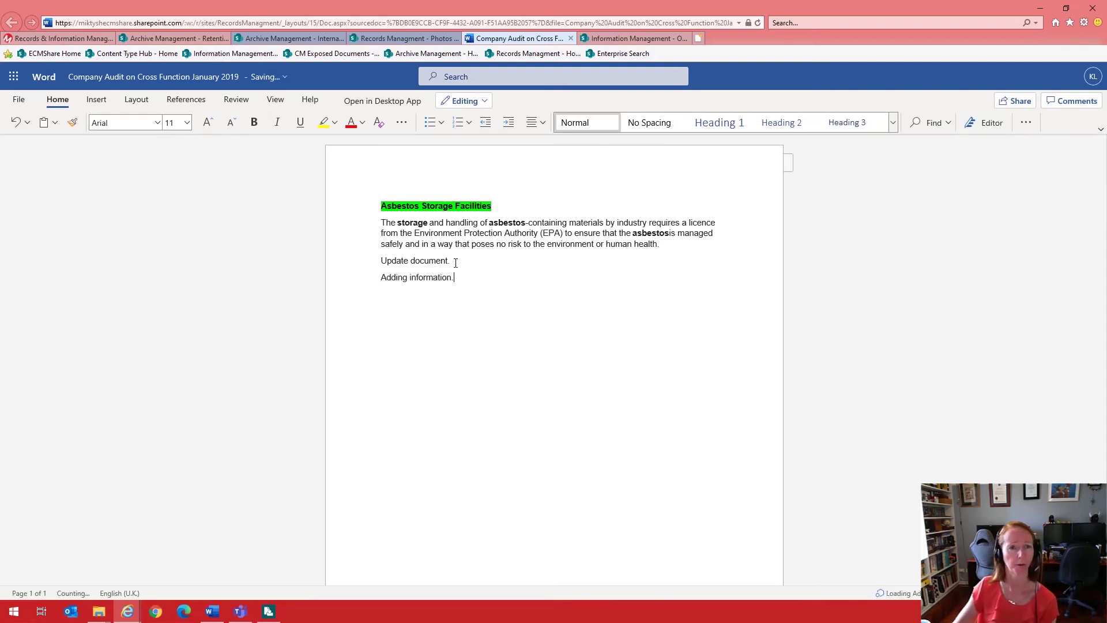
click(571, 39)
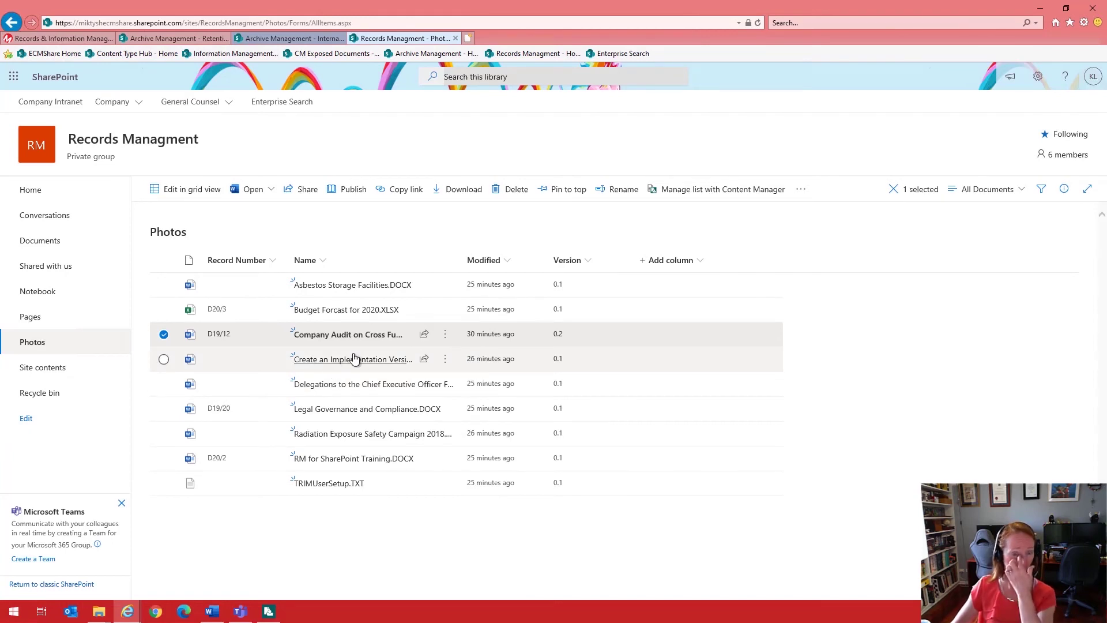
Check in Company Audit on Cross Function January 2019.DOCX as the 0.2 minor version (draft).
click(445, 334)
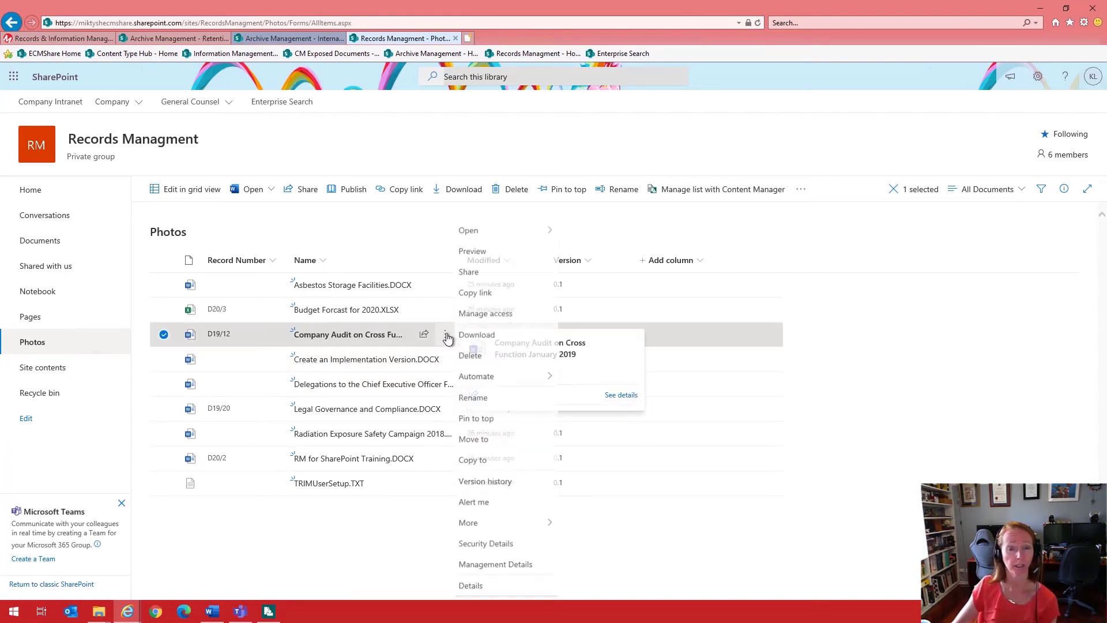
mouse_move(486, 525)
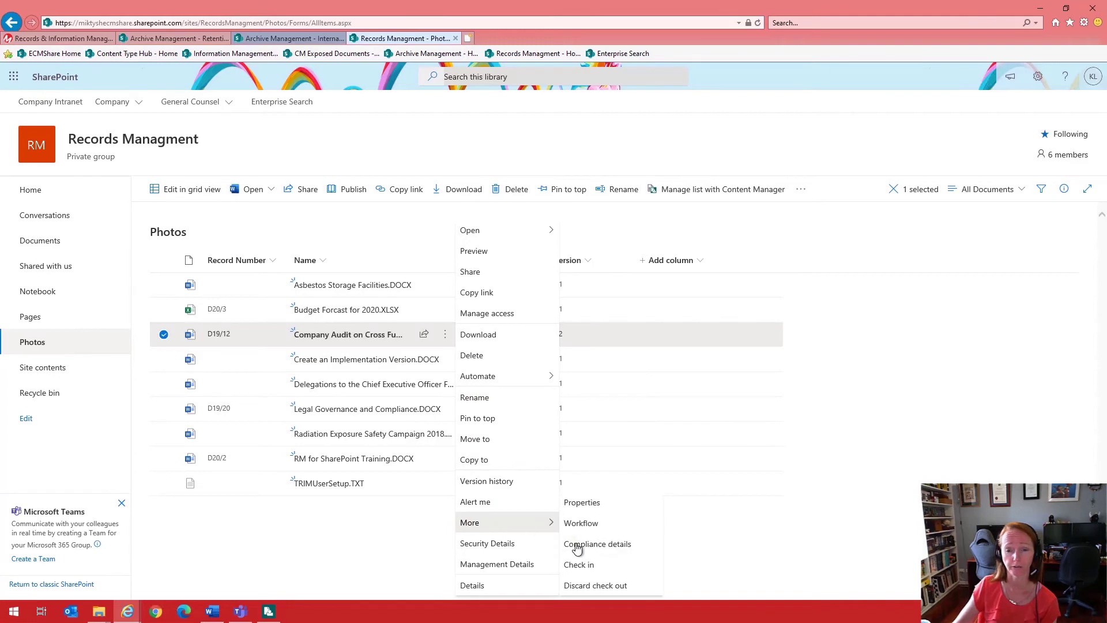
click(579, 565)
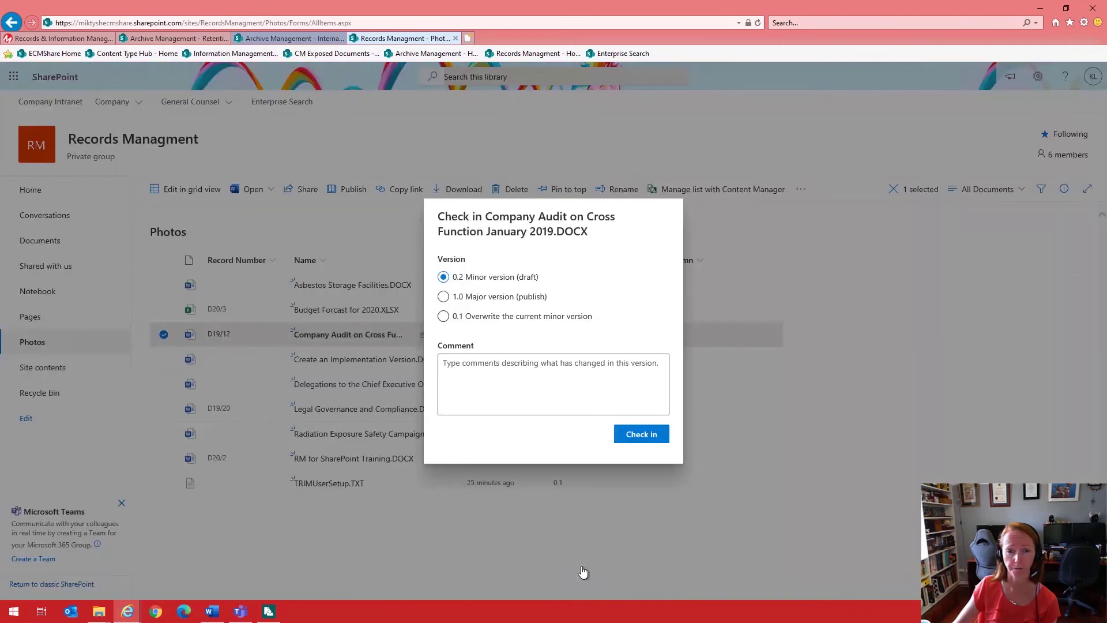
click(634, 436)
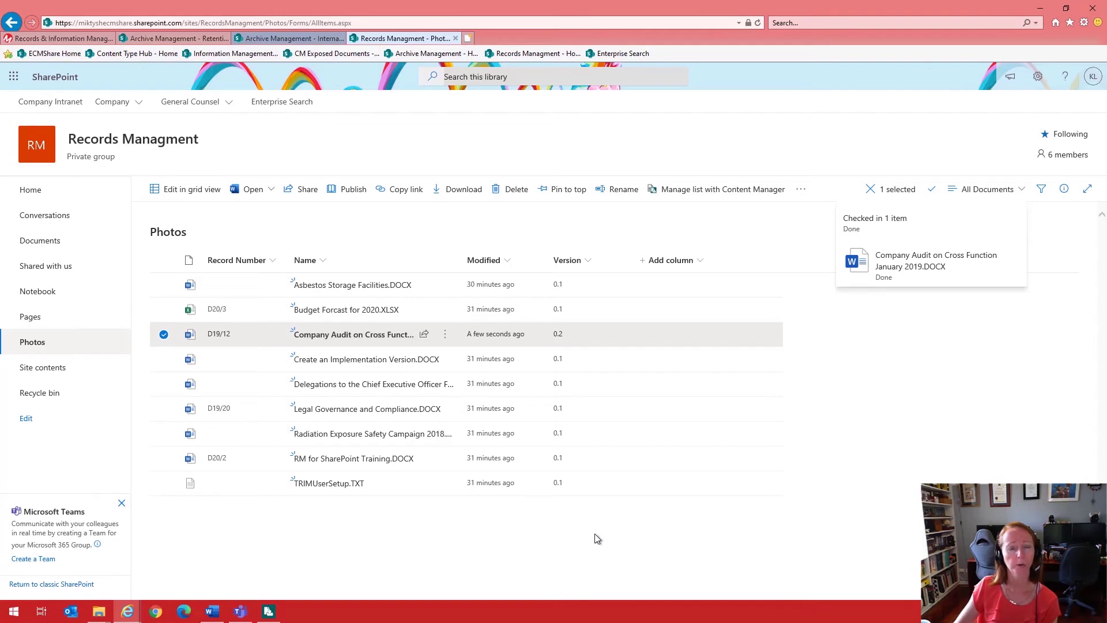
Switch to Teams and upload 2020 Quarterly Budget.xlsx from the Documents folder to the files of the CM SP Integration team's General channel.
click(237, 614)
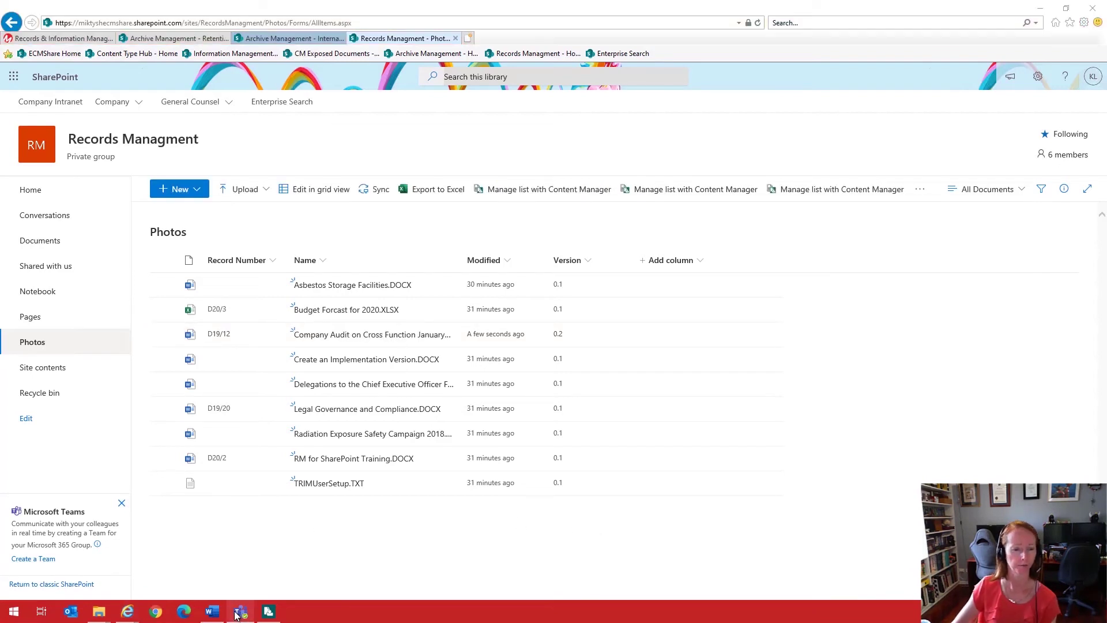
click(246, 577)
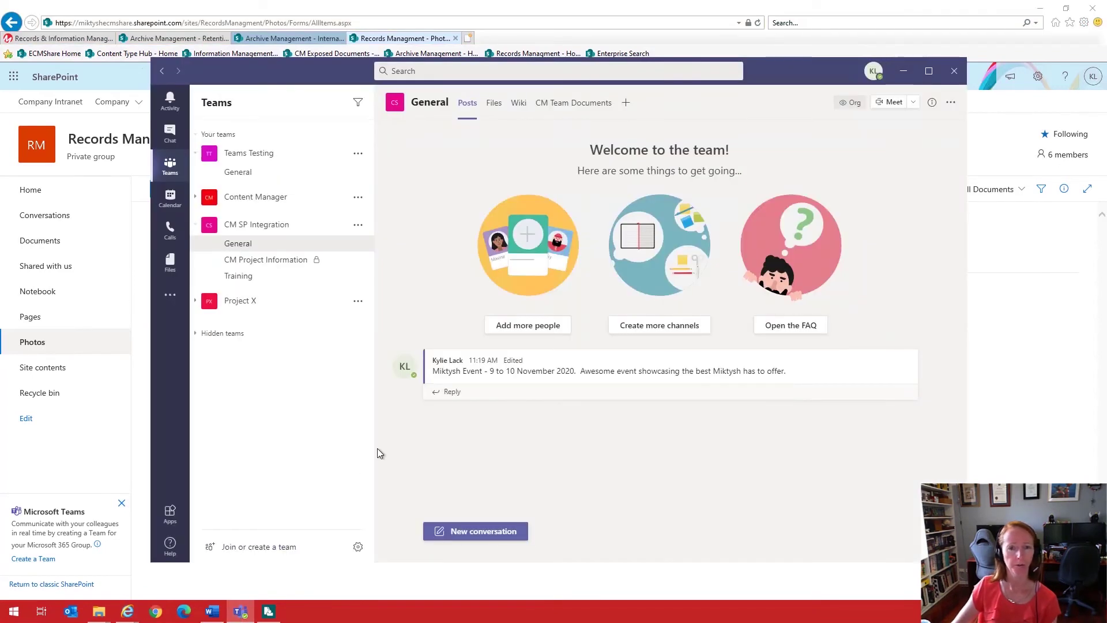
click(495, 104)
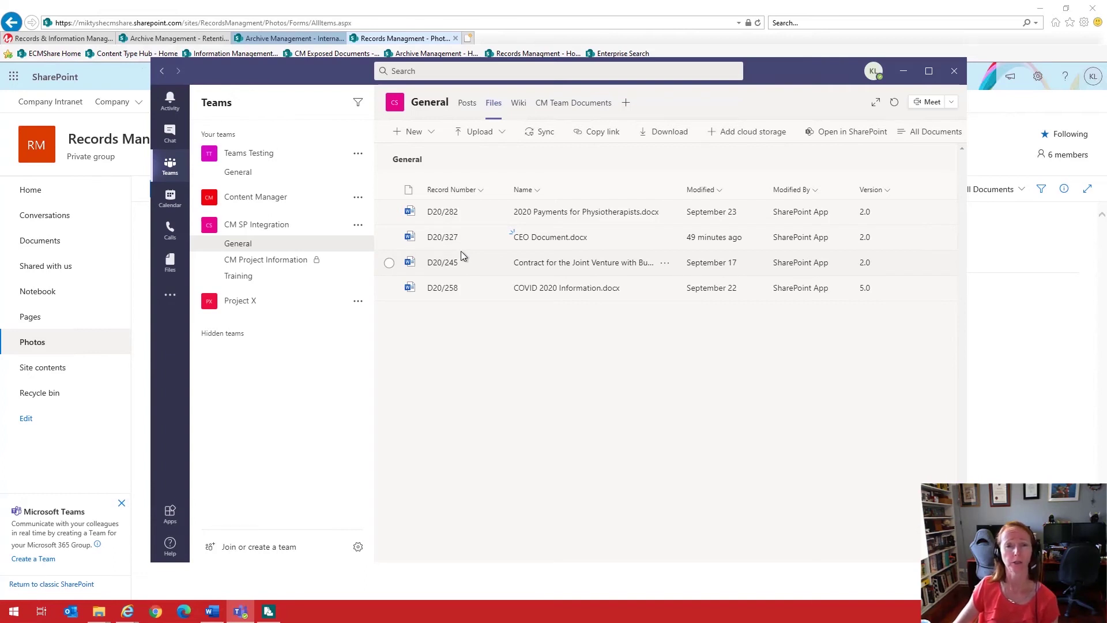
click(503, 133)
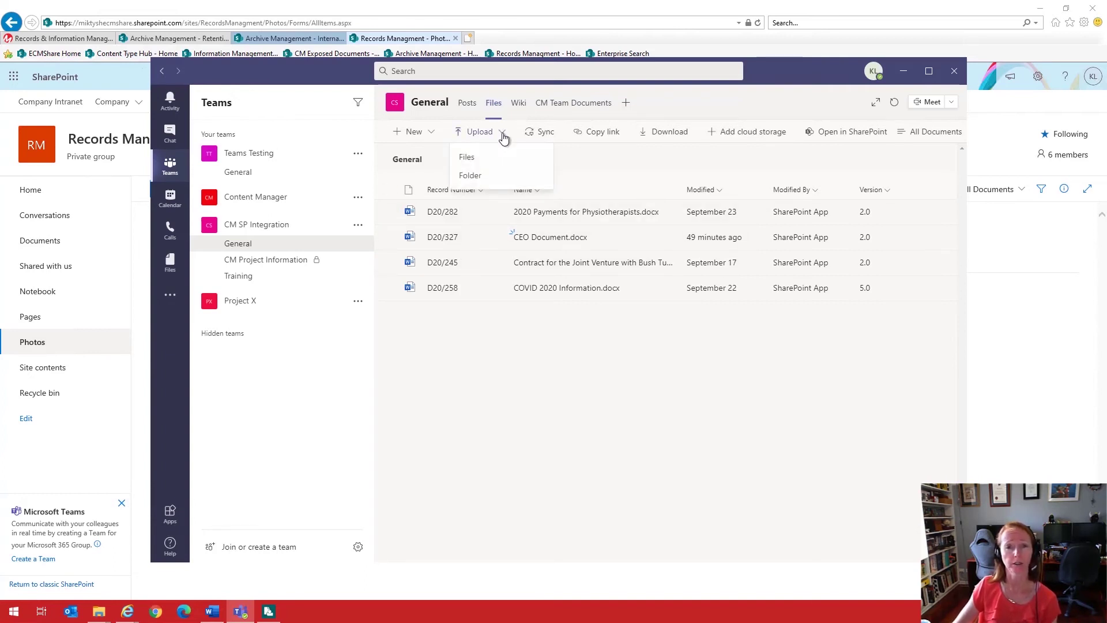
click(494, 159)
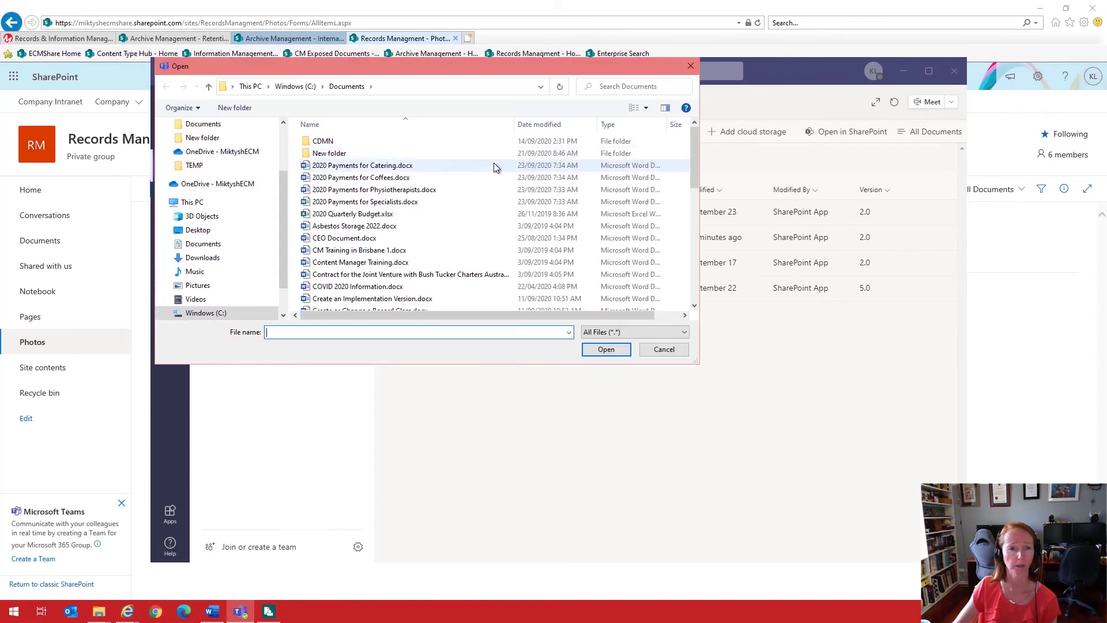
click(403, 214)
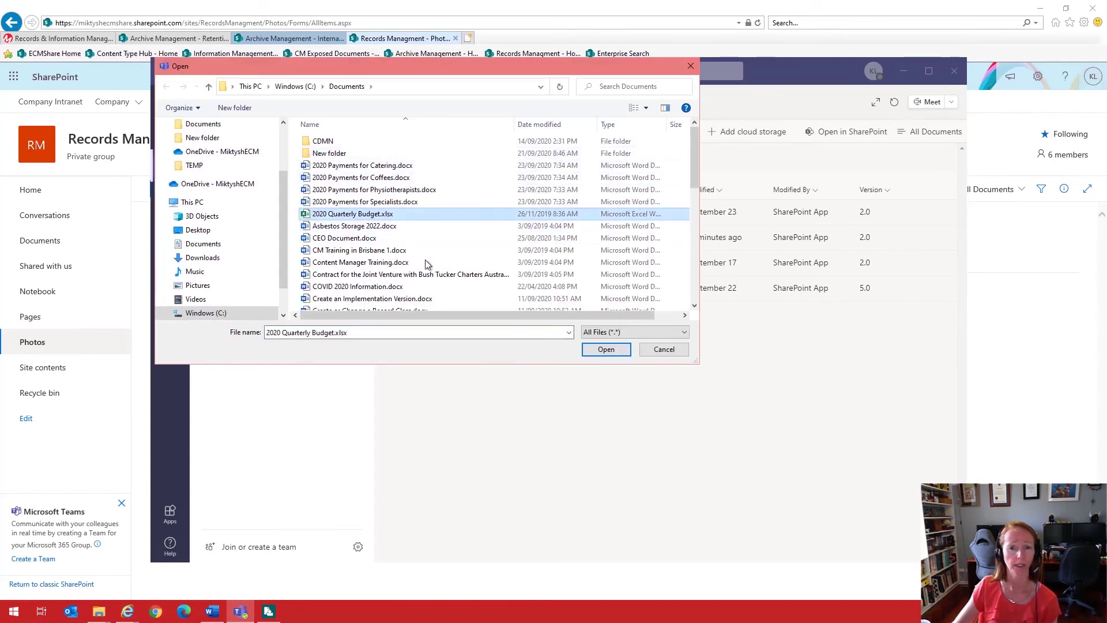
click(598, 353)
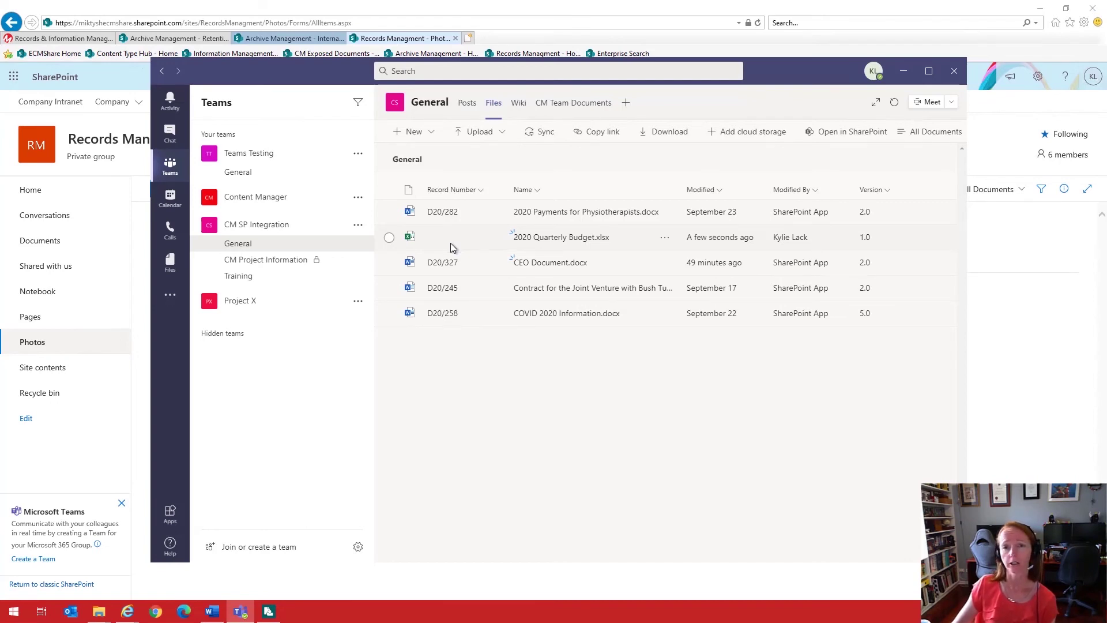
Compare COVID 19 Information.DOCX in CM Team Documents with record D20/65 in Content Manager, and return to the General channel's files.
click(556, 110)
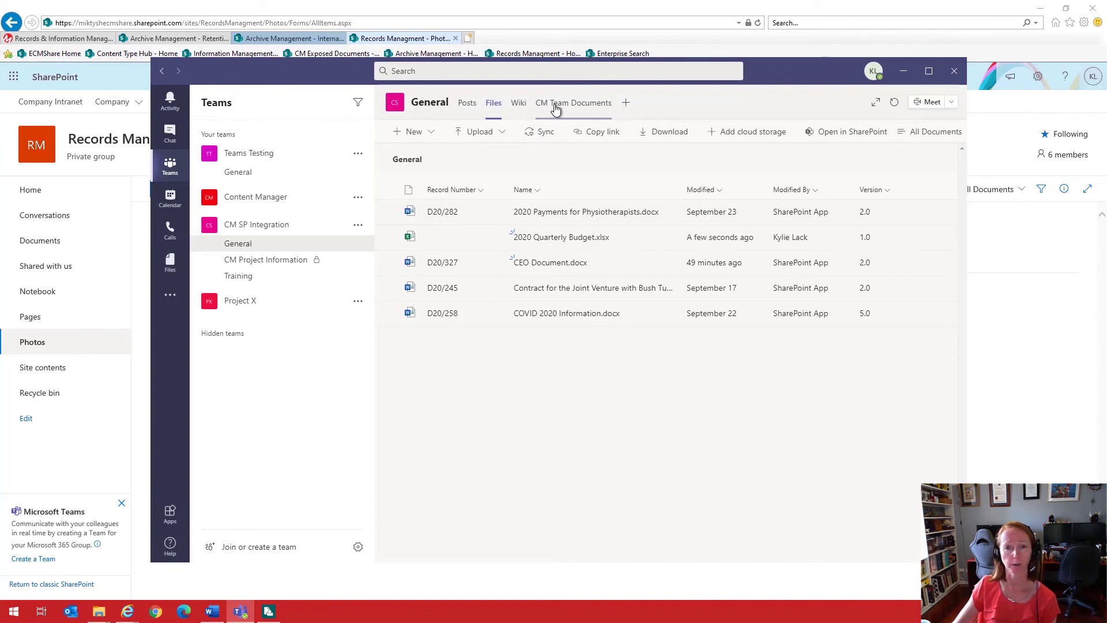
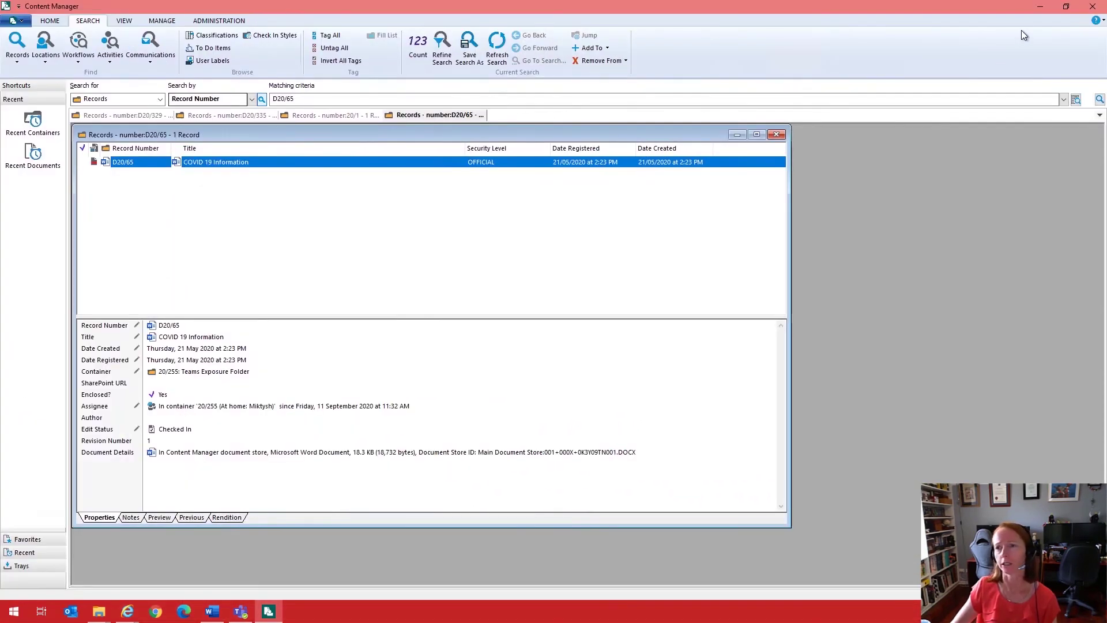
click(1039, 7)
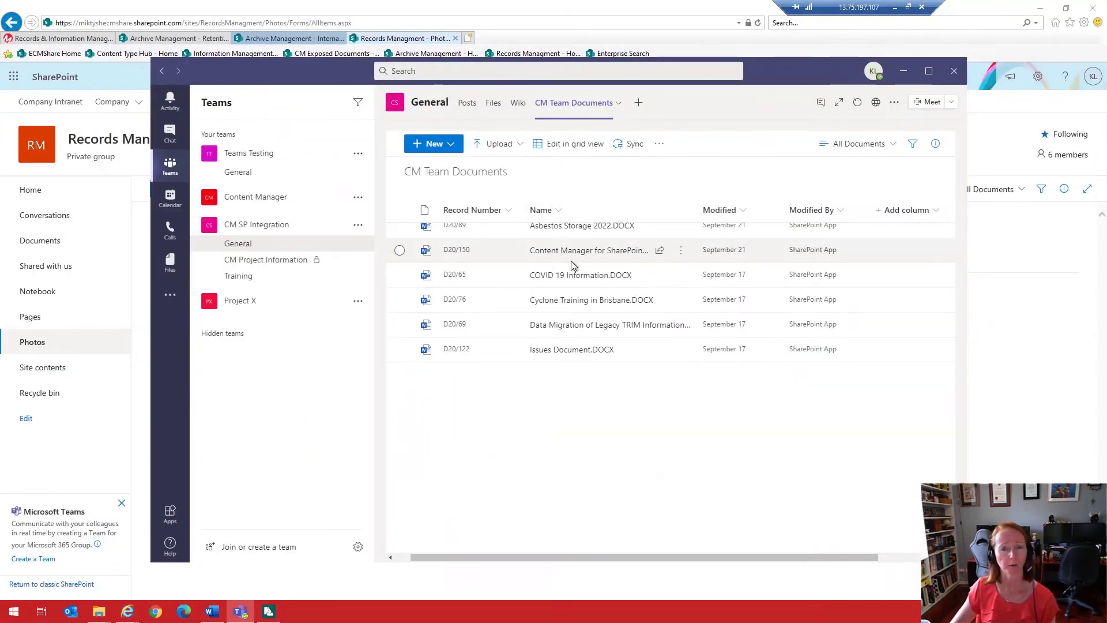
mouse_move(566, 271)
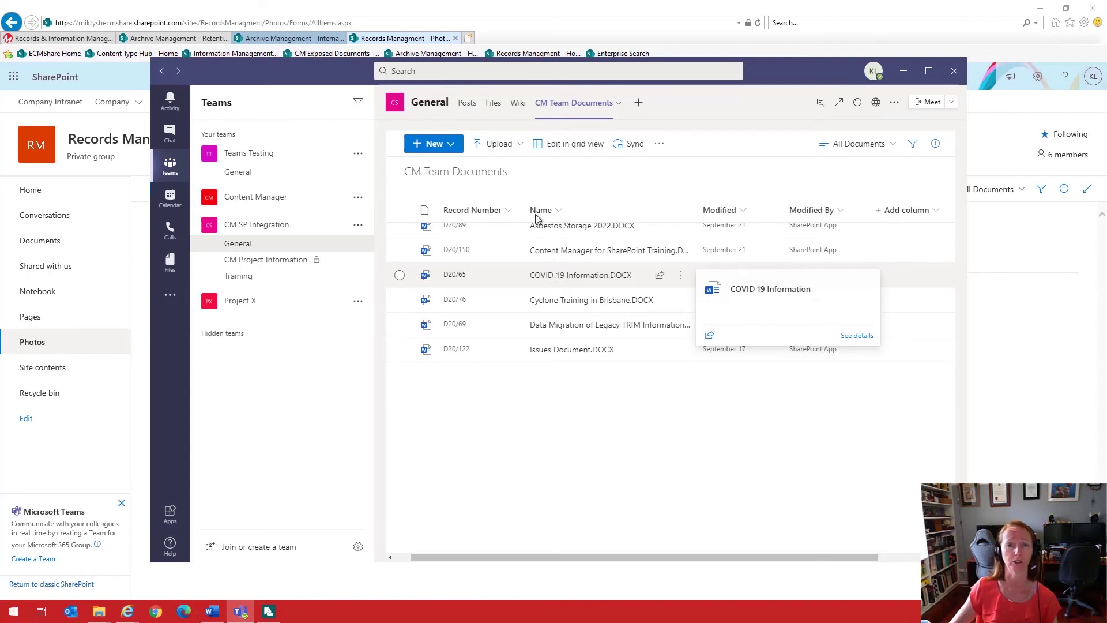
click(493, 104)
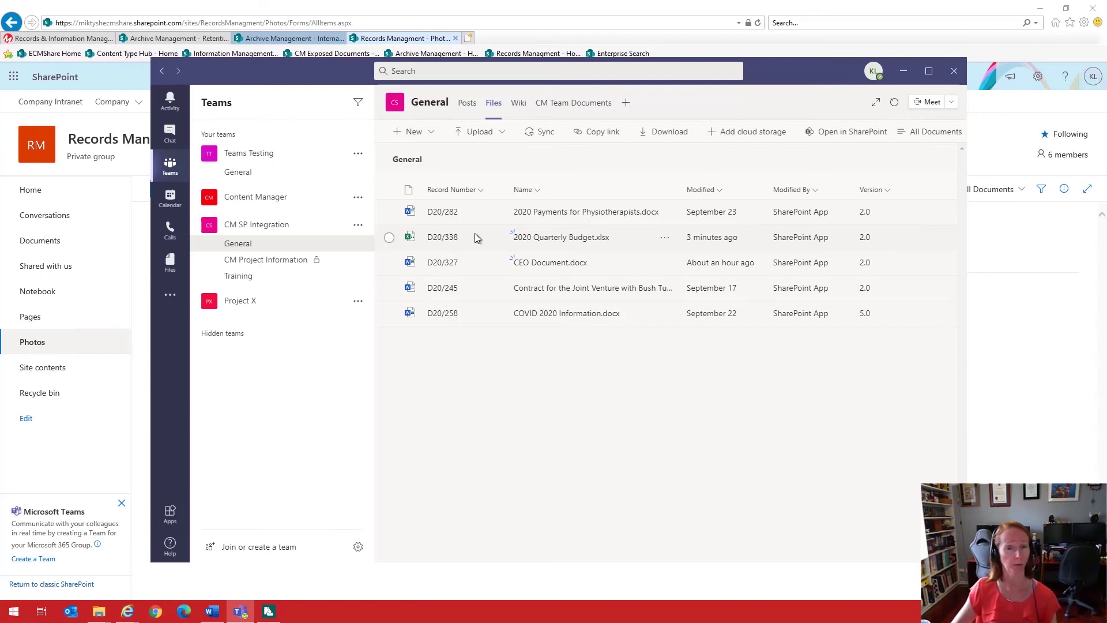
Find record D20/338 in Content Manager, examine its SharePoint URL, and return to Teams.
click(268, 613)
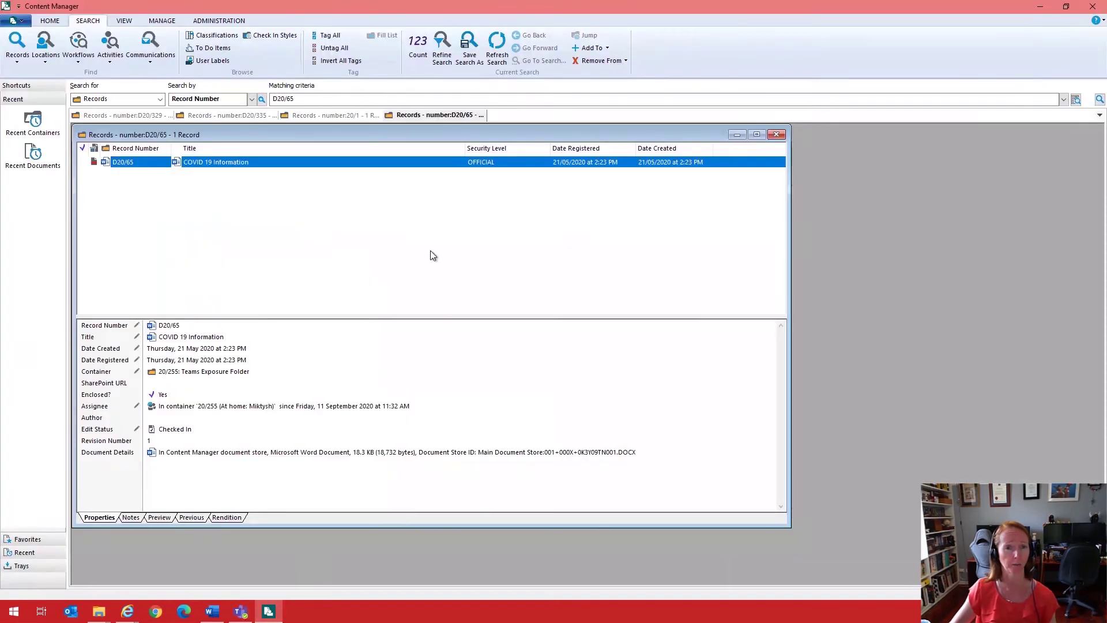
key(BackSpace)
key(BackSpace)
text(338)
key(Return)
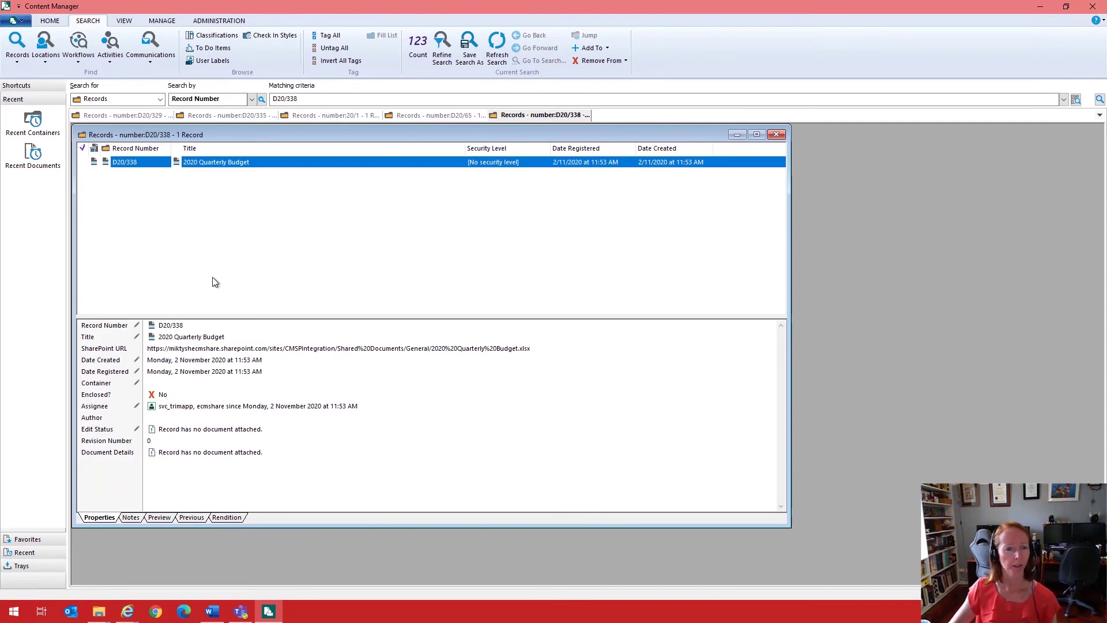
click(151, 352)
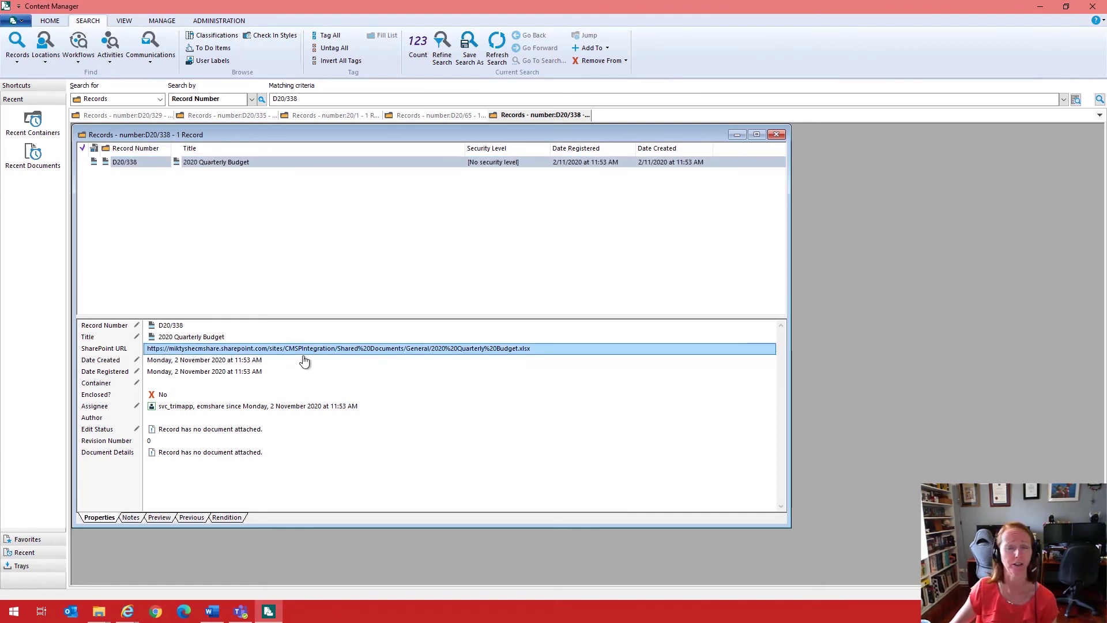
click(1039, 6)
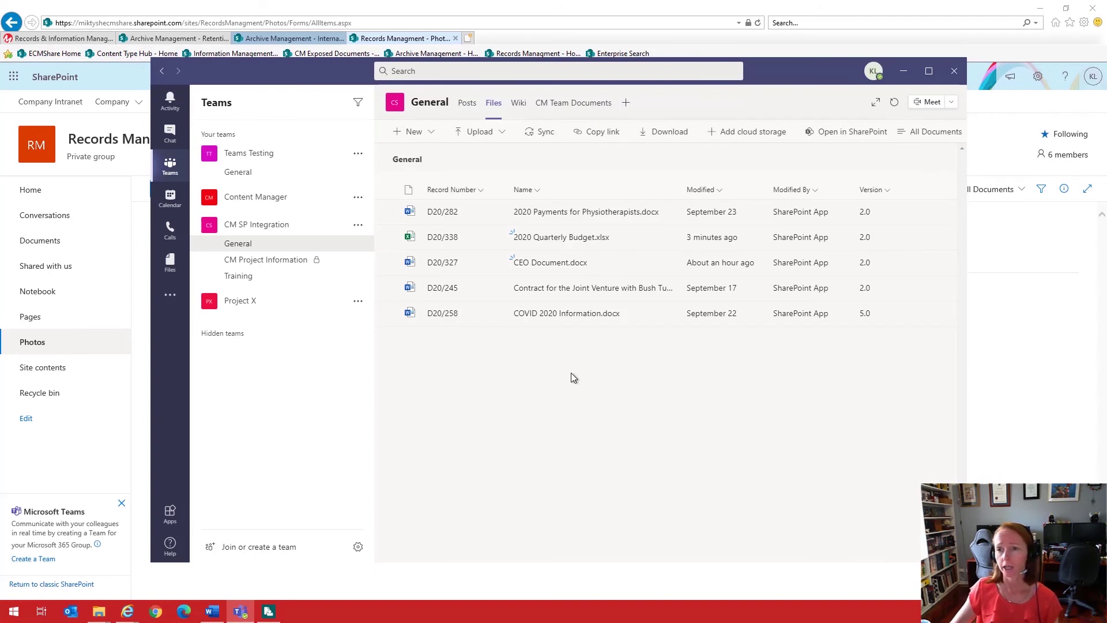
Minimize the Teams, browser and File Explorer windows, and enter "Final Document." in the blank document in Word.
drag(775, 73, 752, 61)
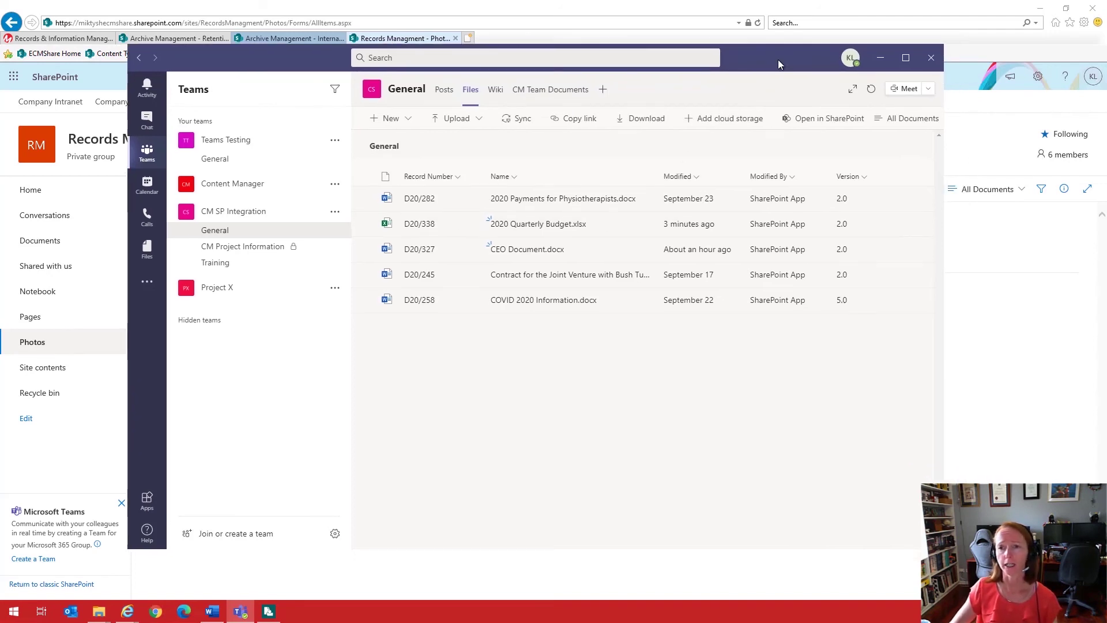
click(880, 59)
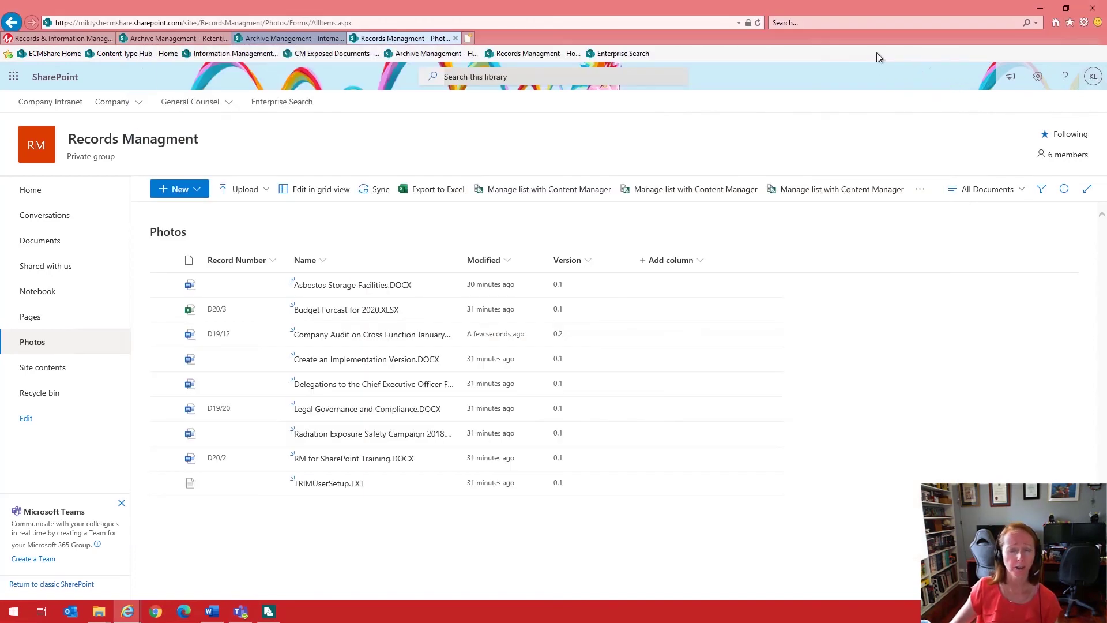
click(1044, 9)
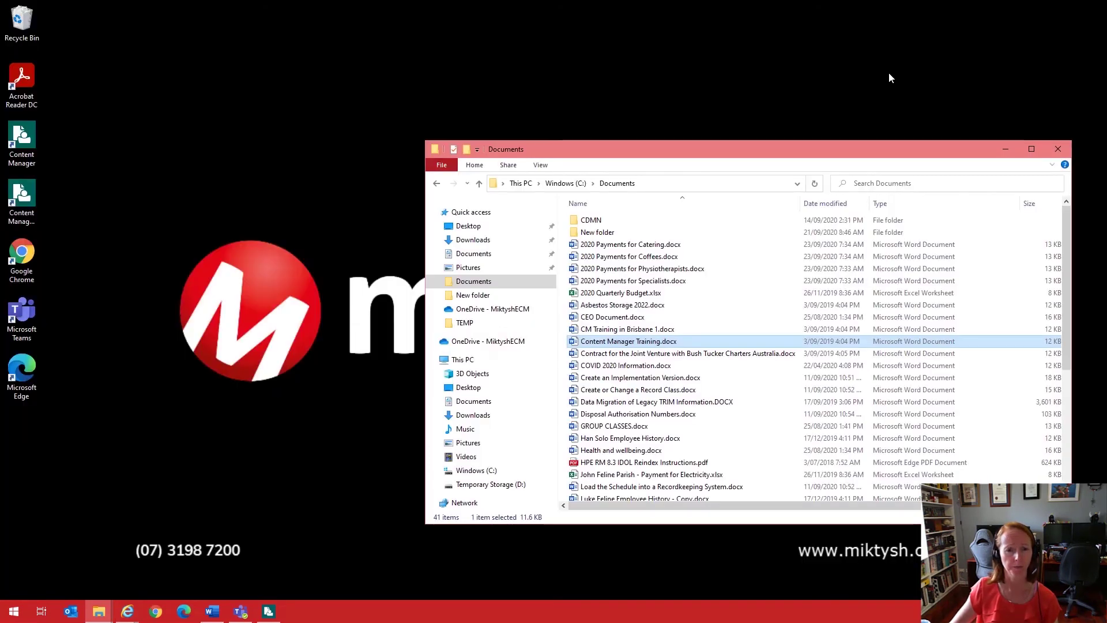
click(1008, 150)
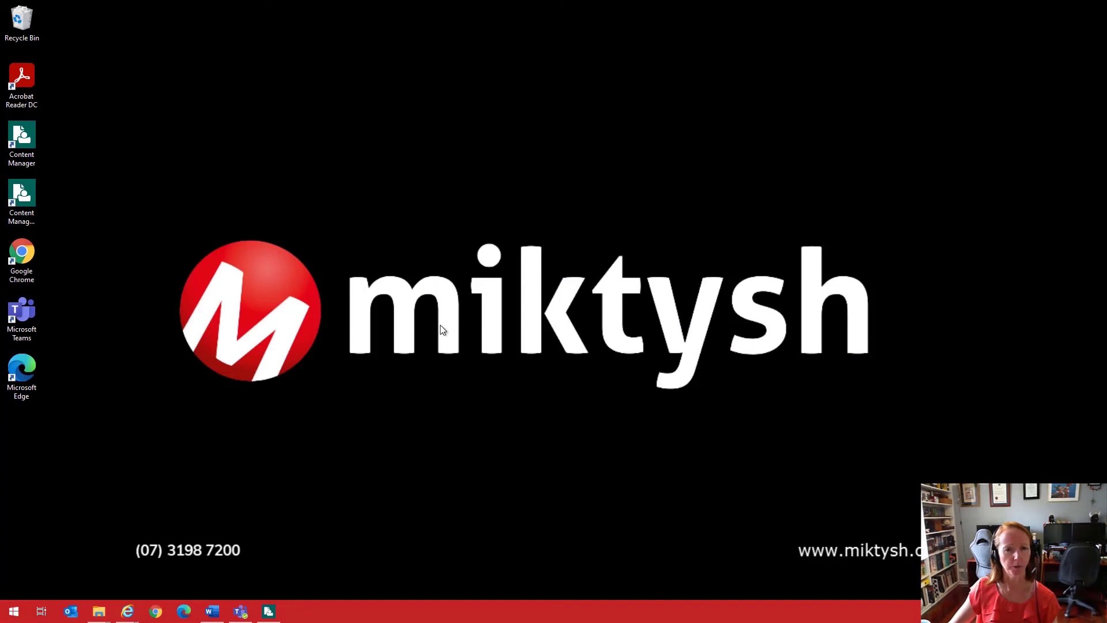
key(alt+Tab)
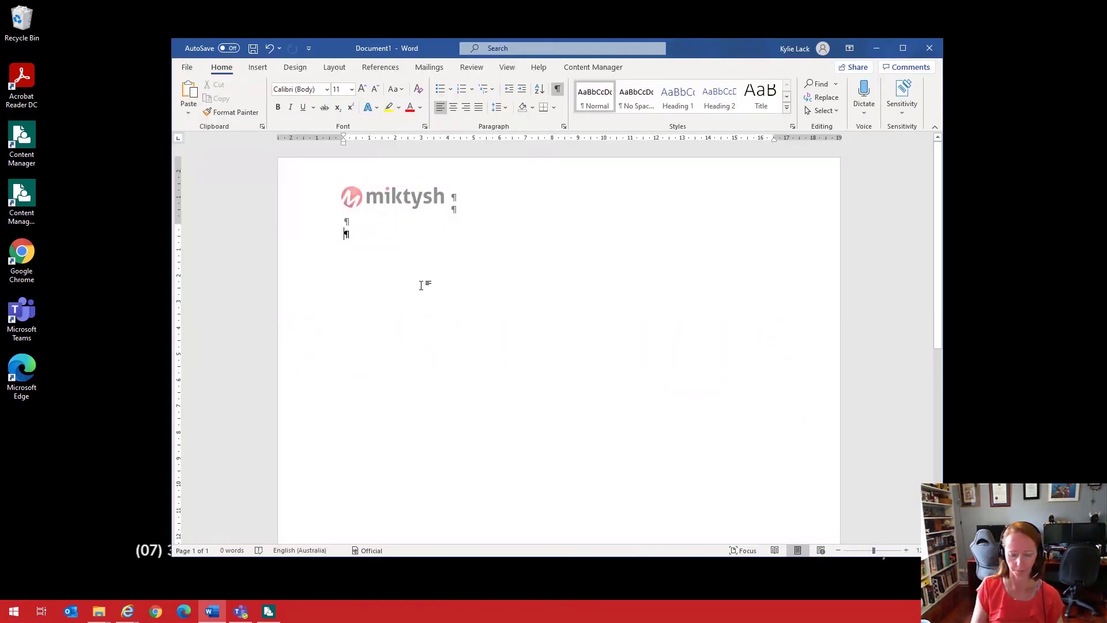
text(Final Document.)
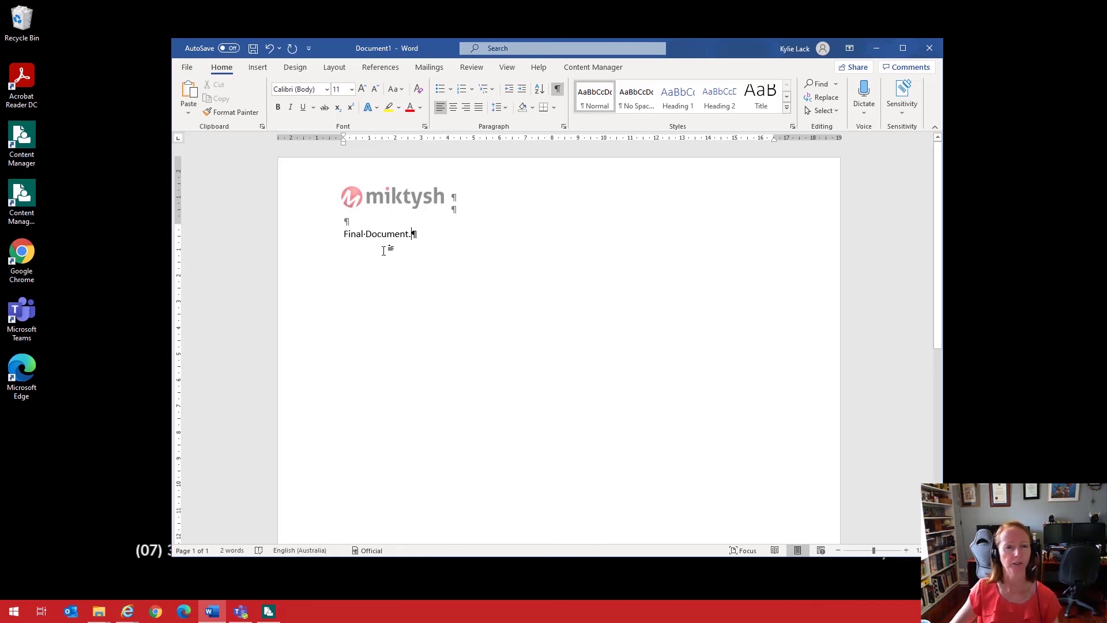
Save the document to OneDrive - MiktyshECM as Final Document - Test.docx and close it.
click(188, 69)
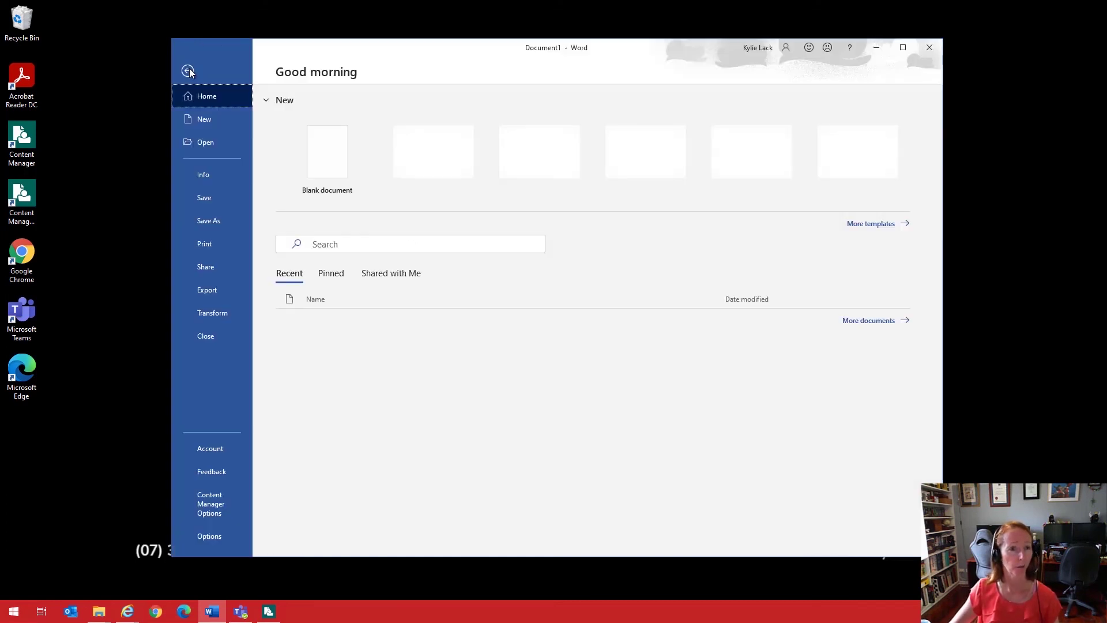
click(213, 203)
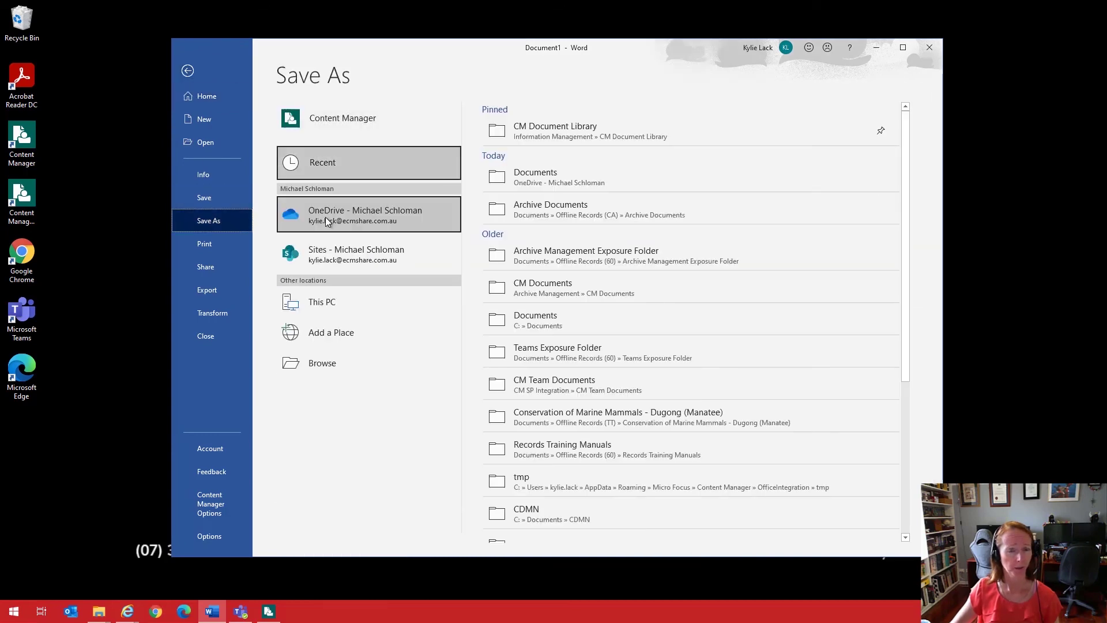
click(459, 353)
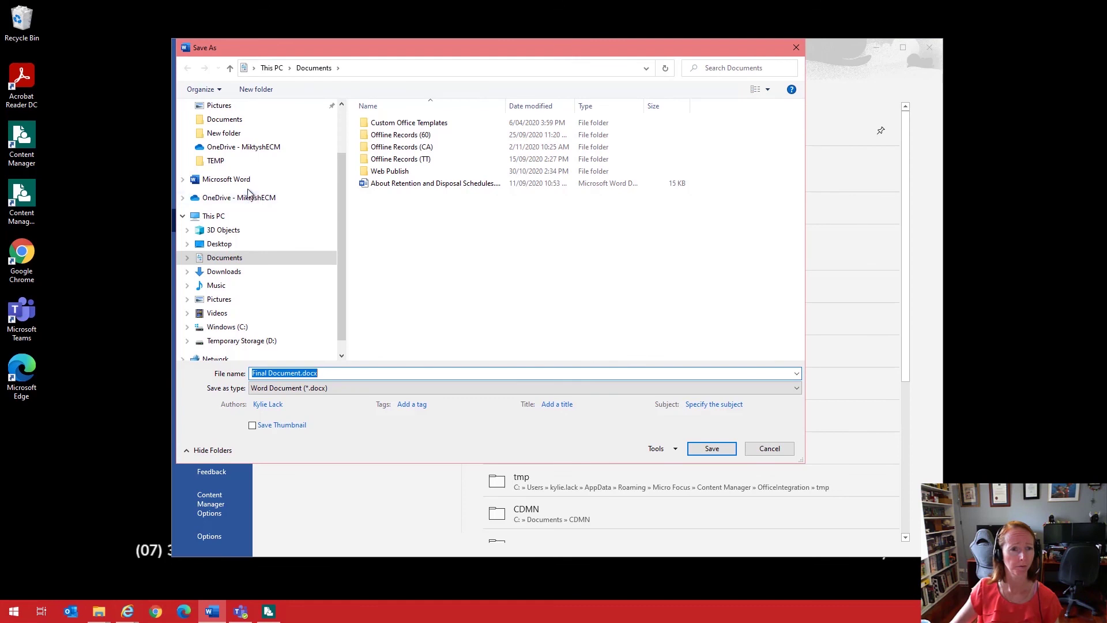
click(249, 197)
click(300, 373)
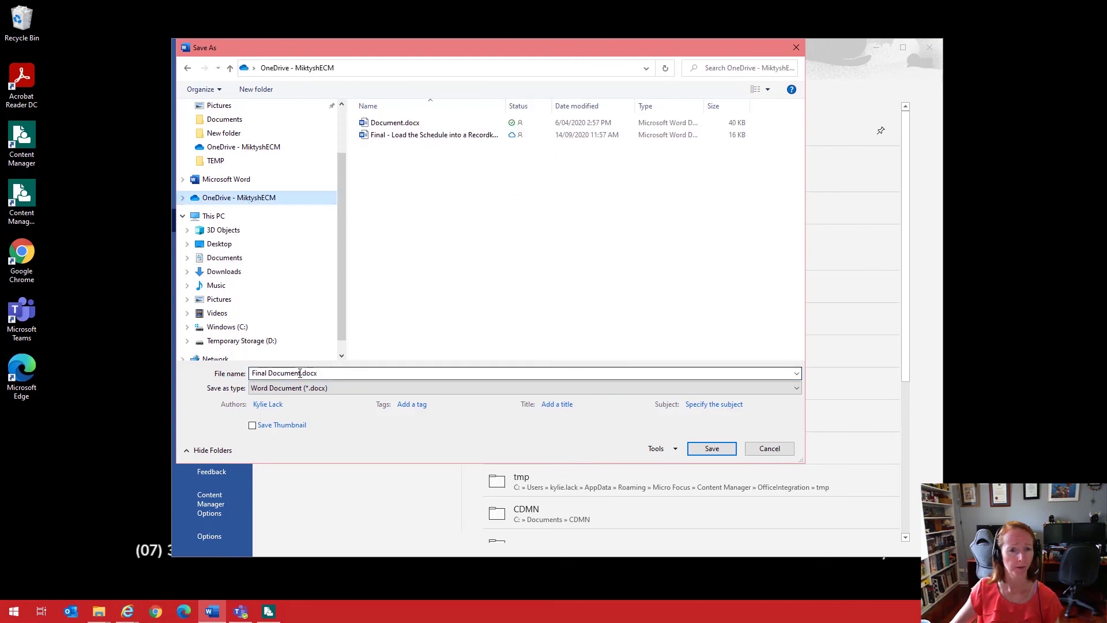
click(298, 373)
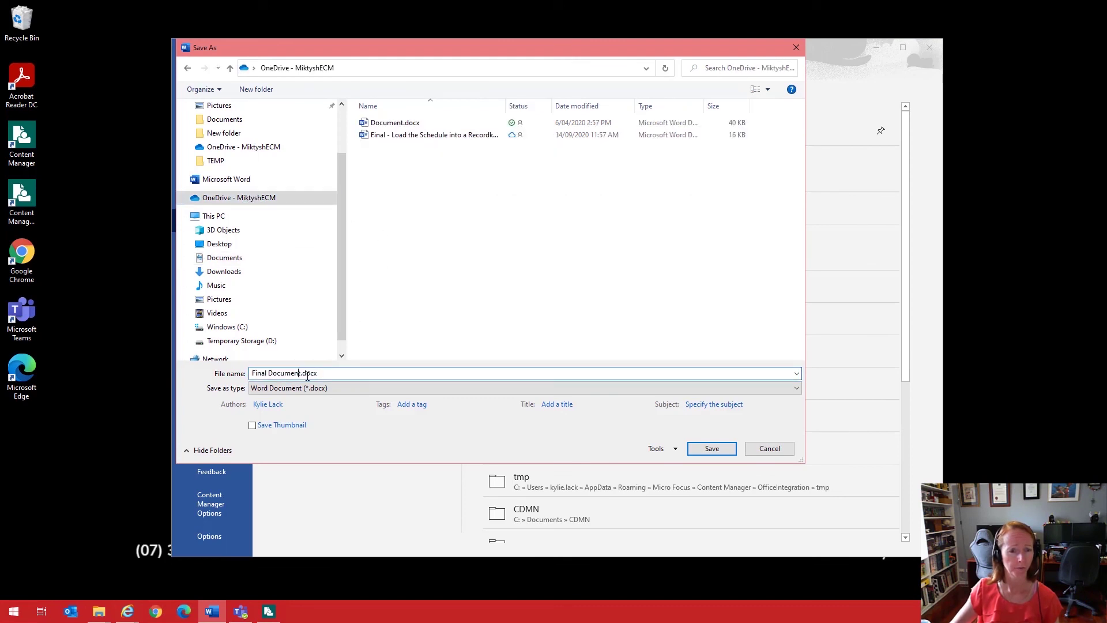
key(Right)
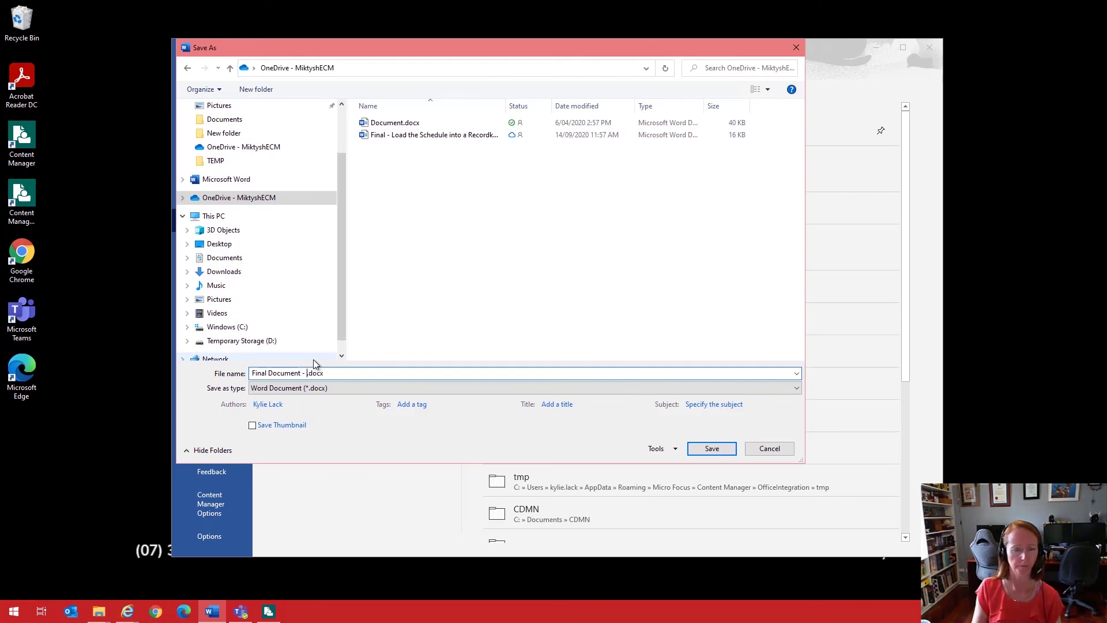
key(ctrl+a)
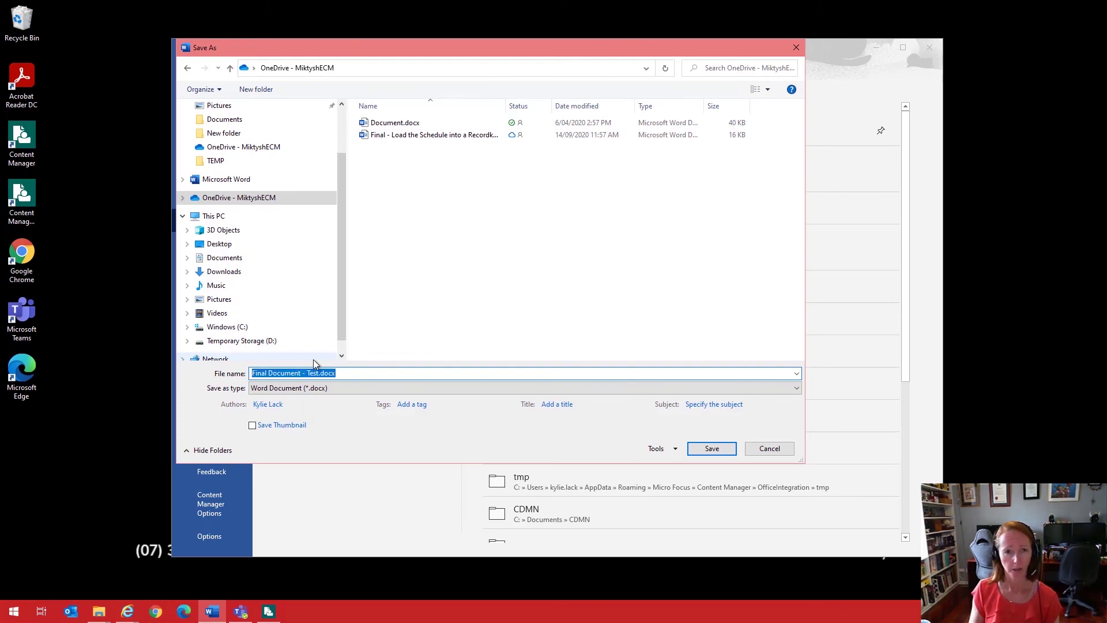
key(Return)
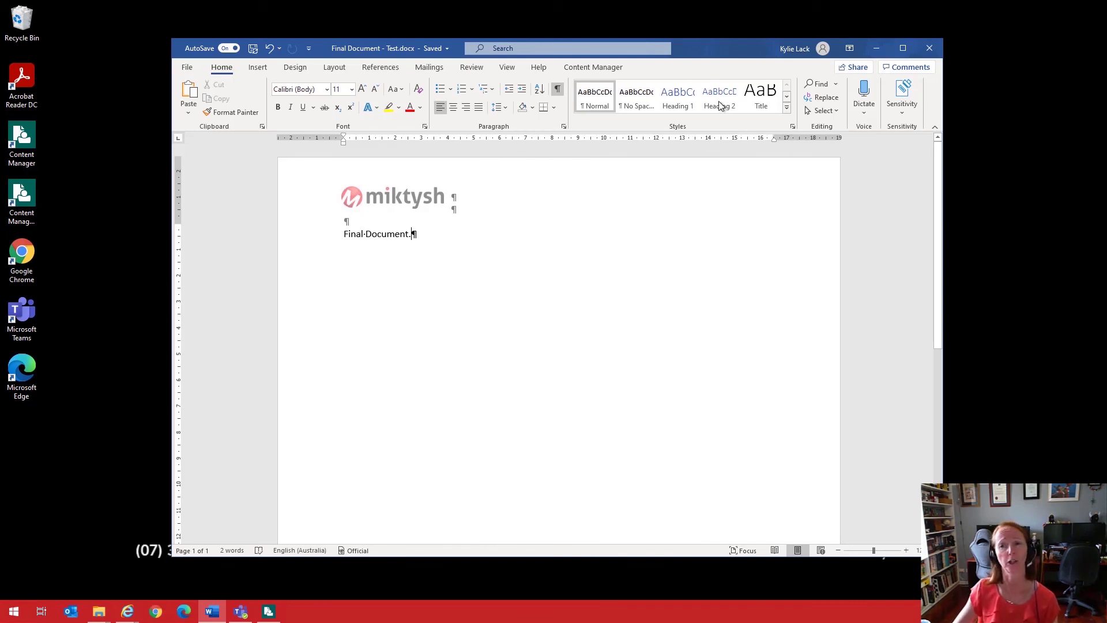
click(930, 49)
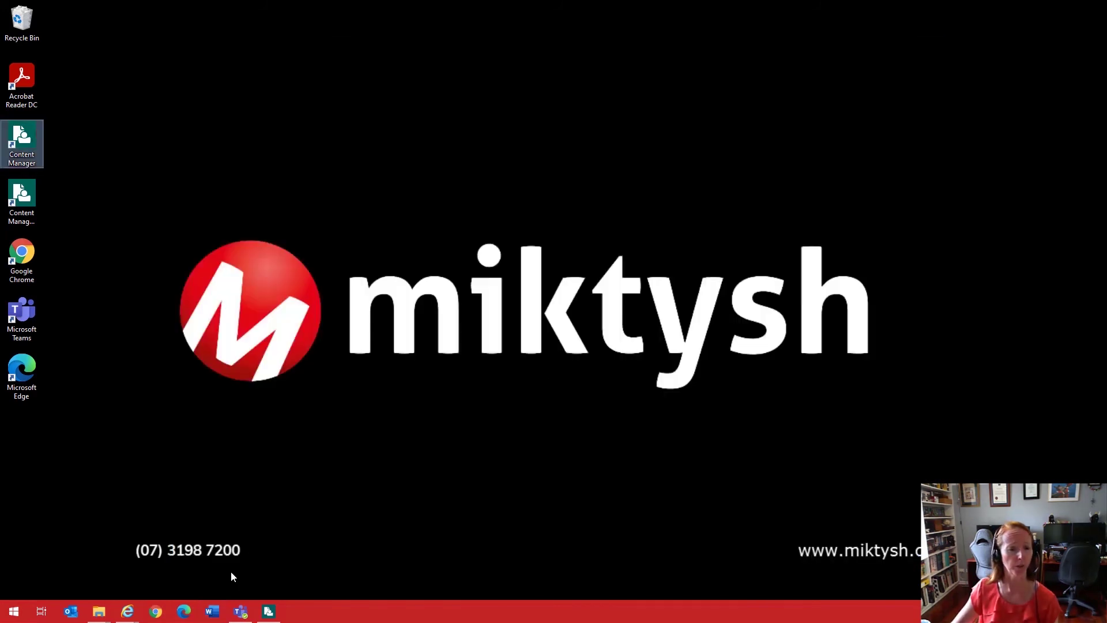
Check for Final Document - Test.docx in the OneDrive - MiktyshECM folder in File Explorer, and minimize the folder window.
click(102, 613)
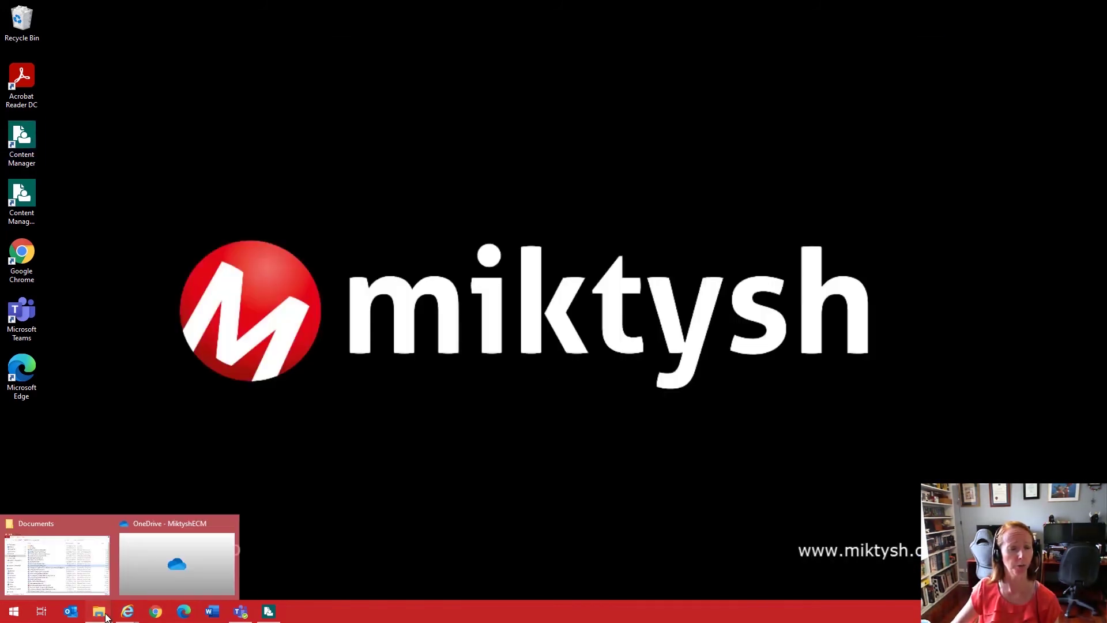
click(144, 577)
click(434, 206)
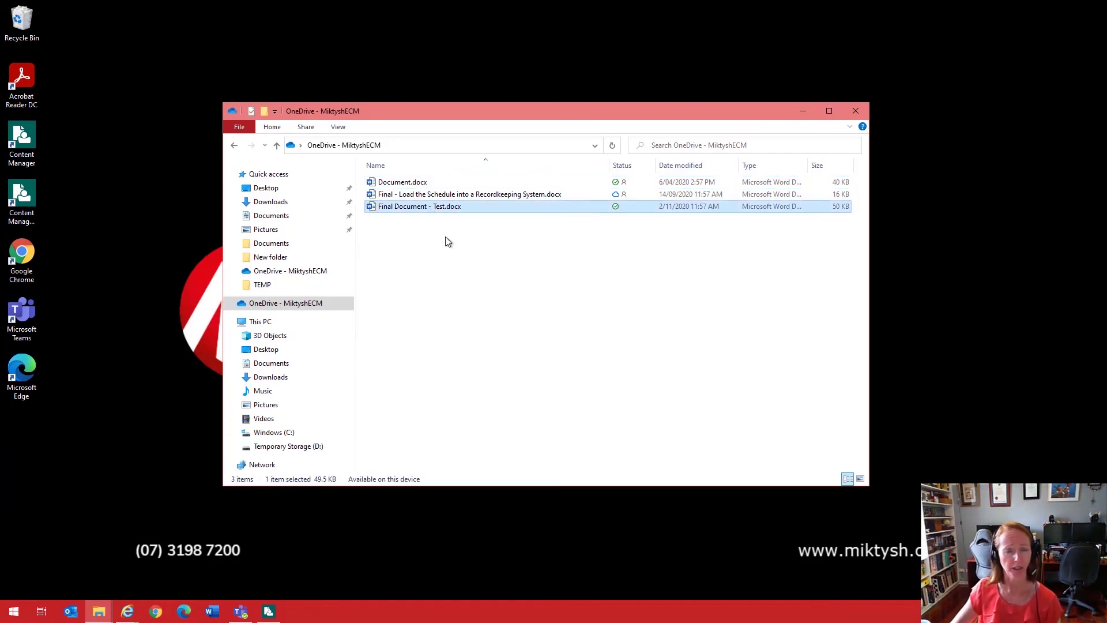
click(800, 111)
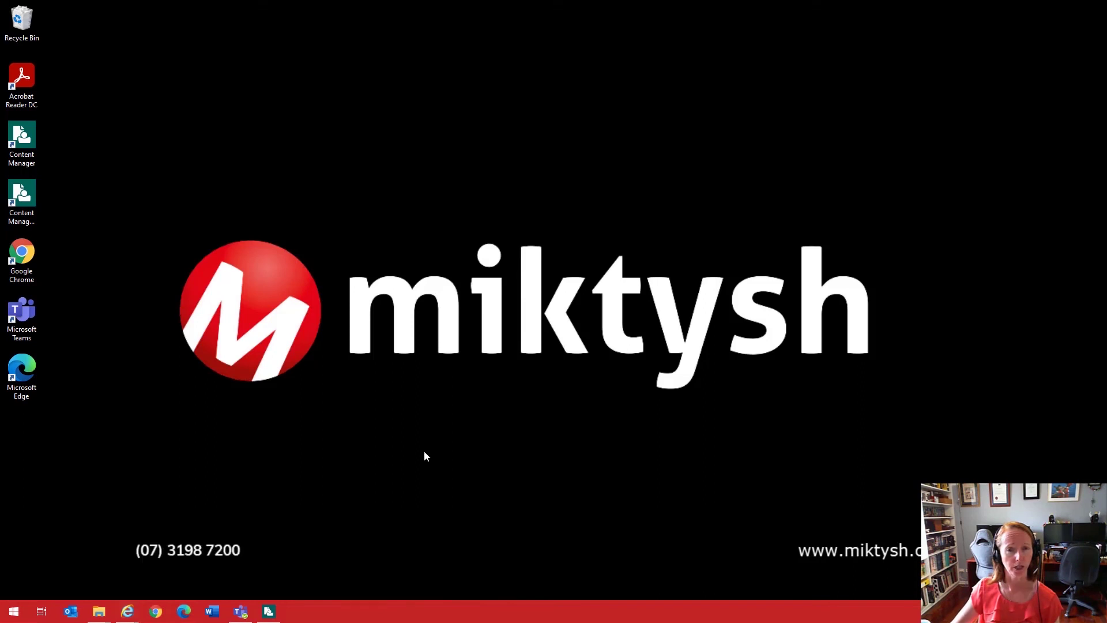
Switch to the browser, open the Information Management site's OneDrive Final Documents library in a new tab, and reload the library.
key(alt+Tab)
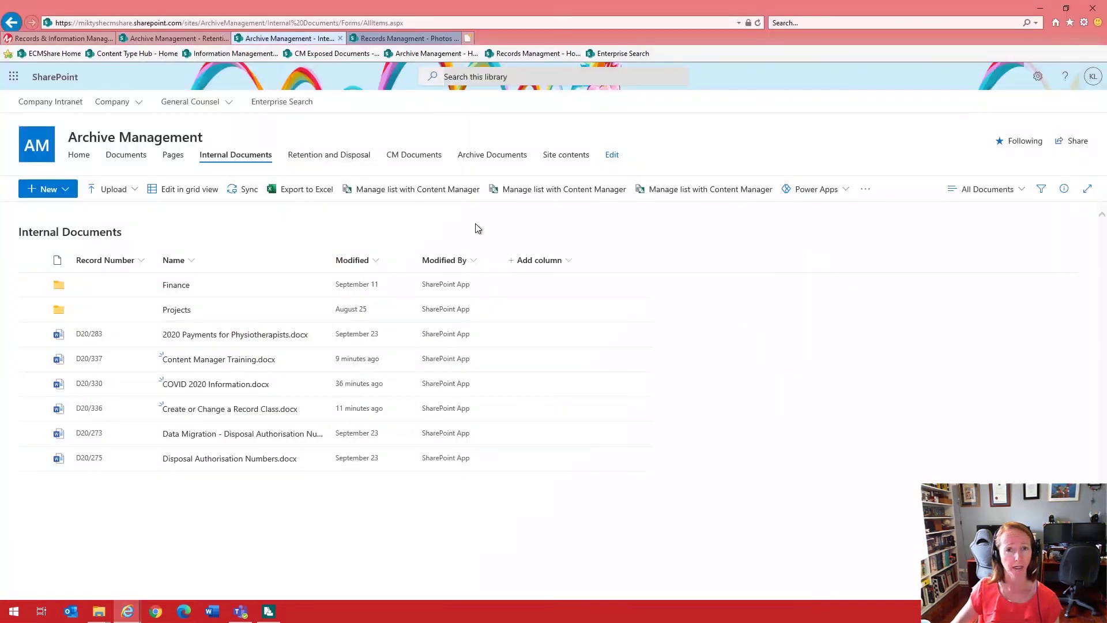
click(469, 39)
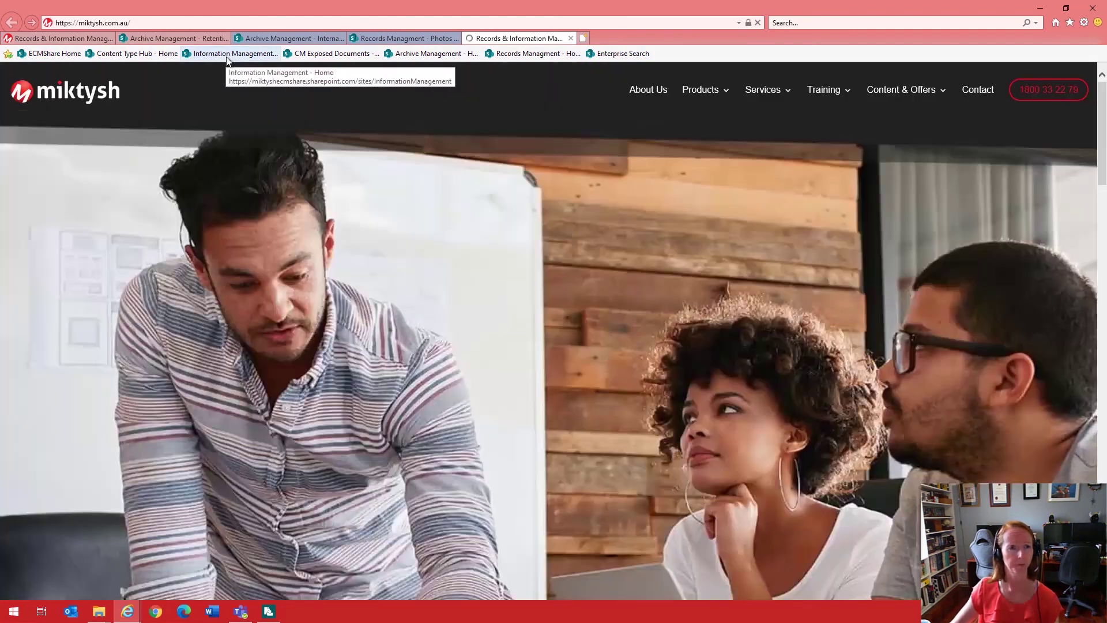
click(227, 57)
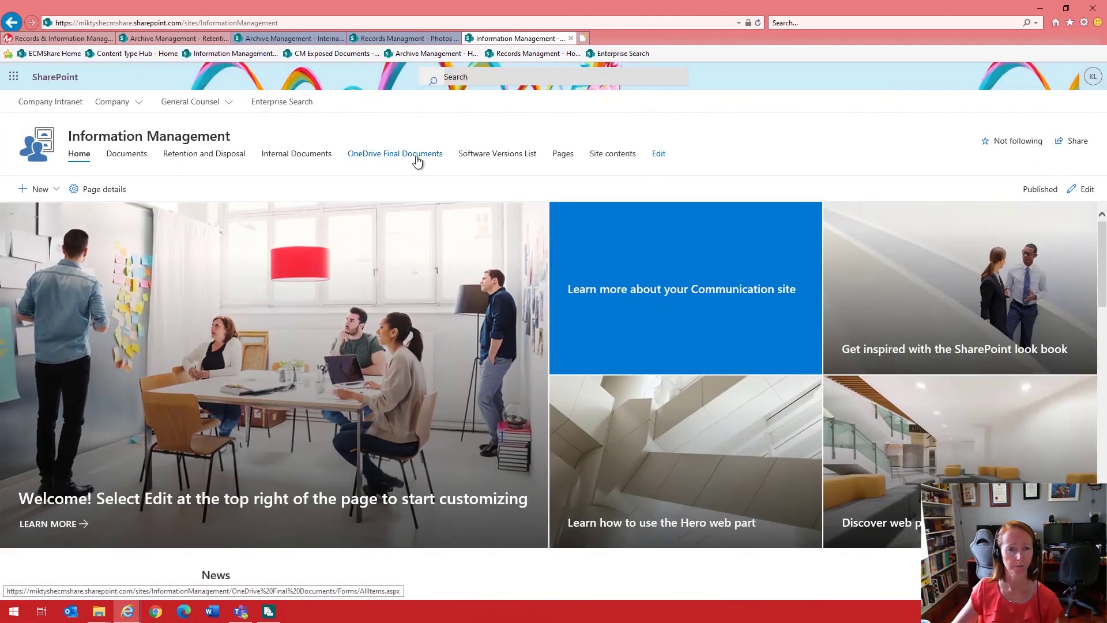
click(416, 161)
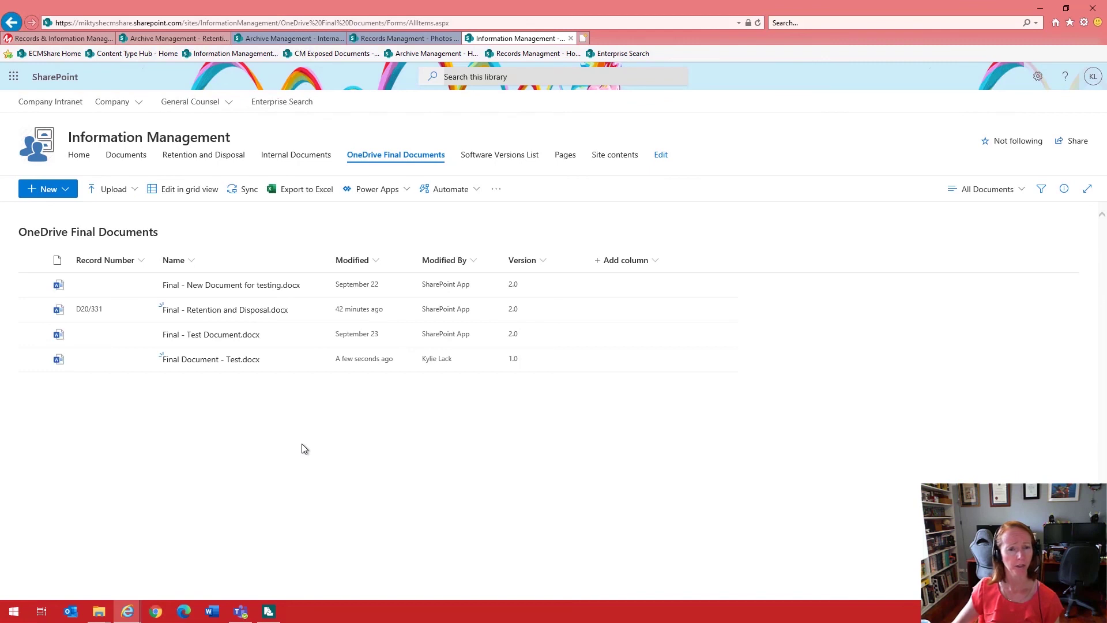
click(187, 365)
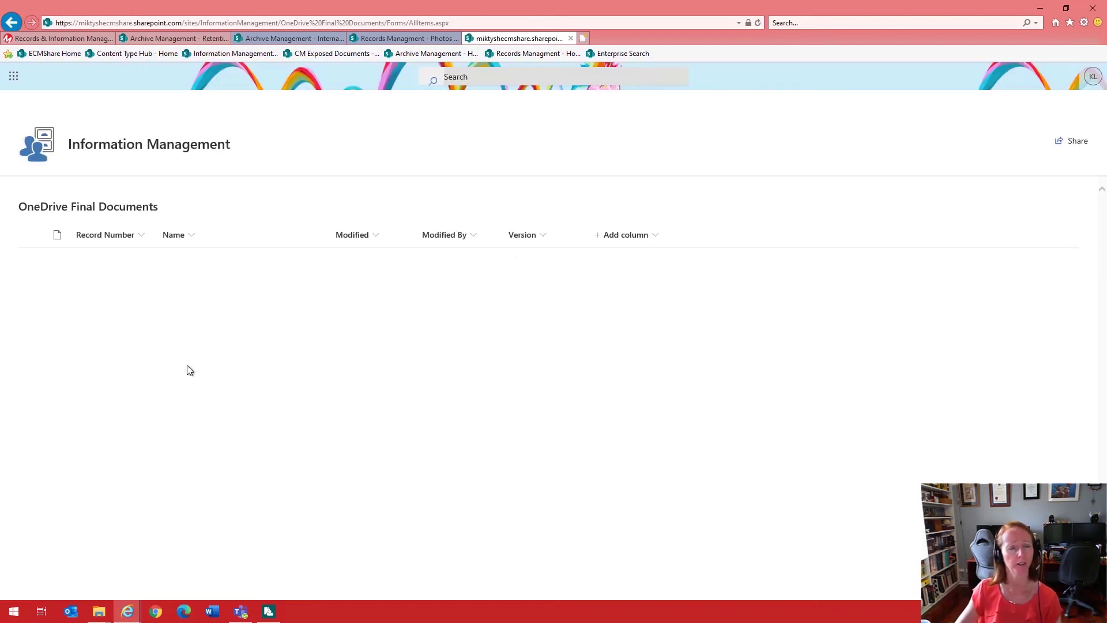